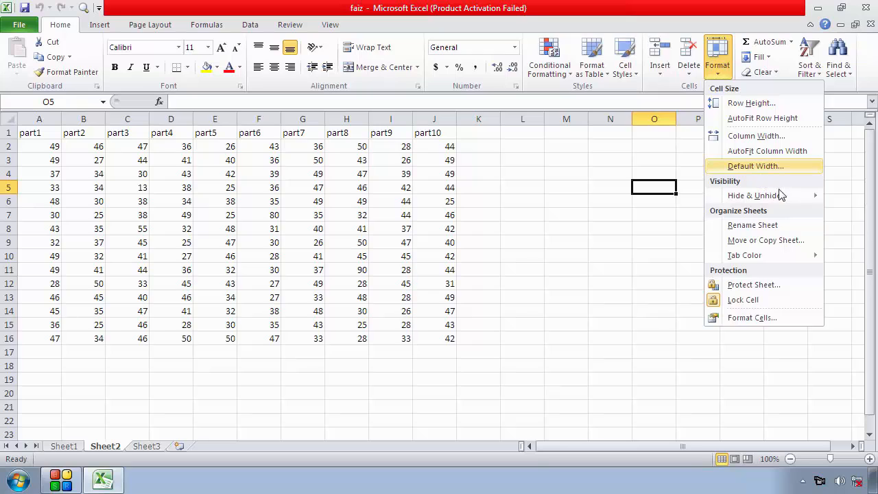
pyautogui.moveTo(778, 198)
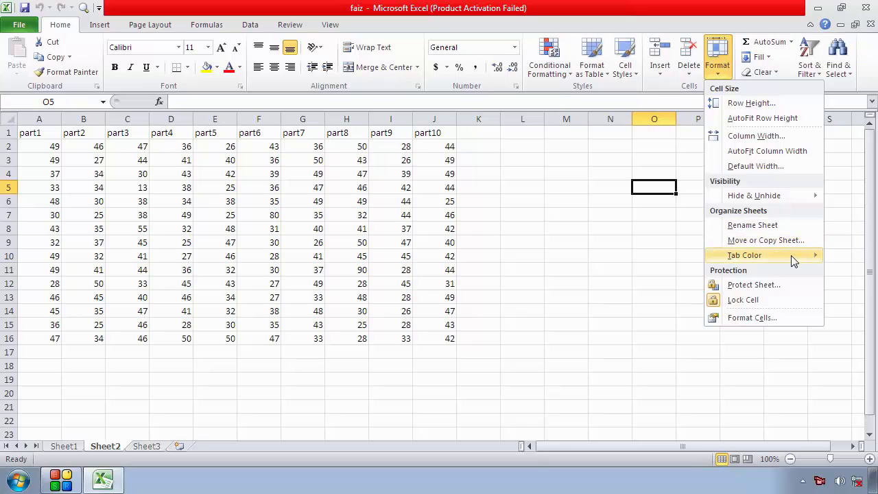
pyautogui.moveTo(793, 256)
pyautogui.click(679, 208)
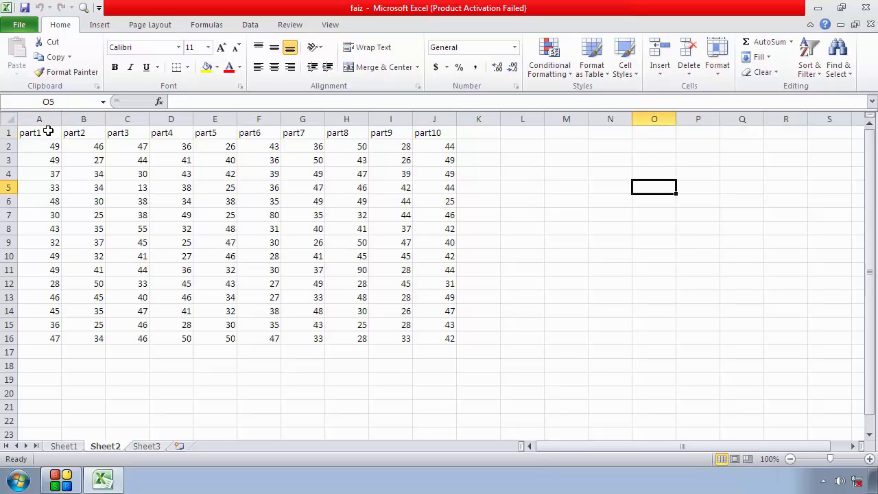
# Widen the part1 column (A) to about 30.14 and check its value in the Column Width setting
pyautogui.click(27, 133)
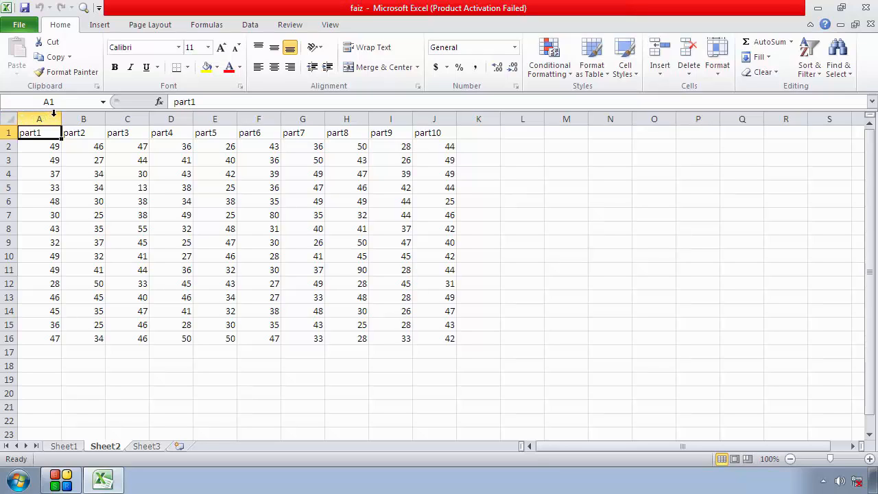
pyautogui.moveTo(61, 119); pyautogui.dragTo(165, 119)
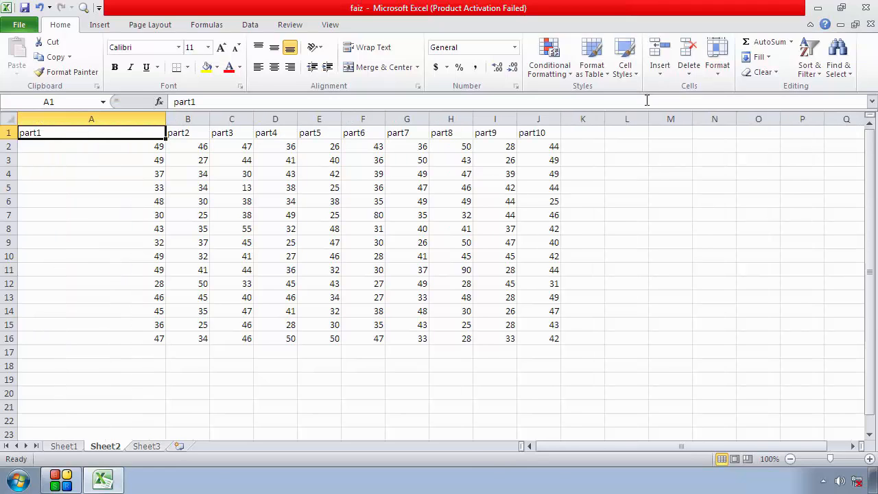
pyautogui.click(718, 69)
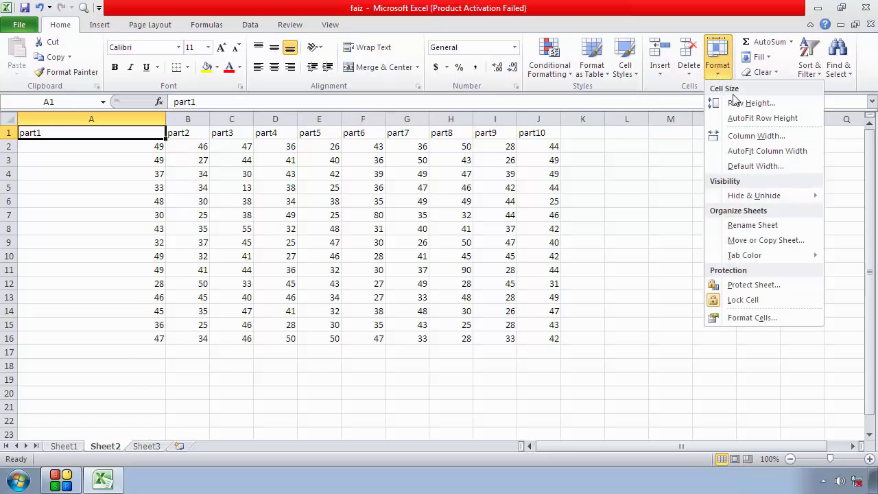
pyautogui.click(755, 135)
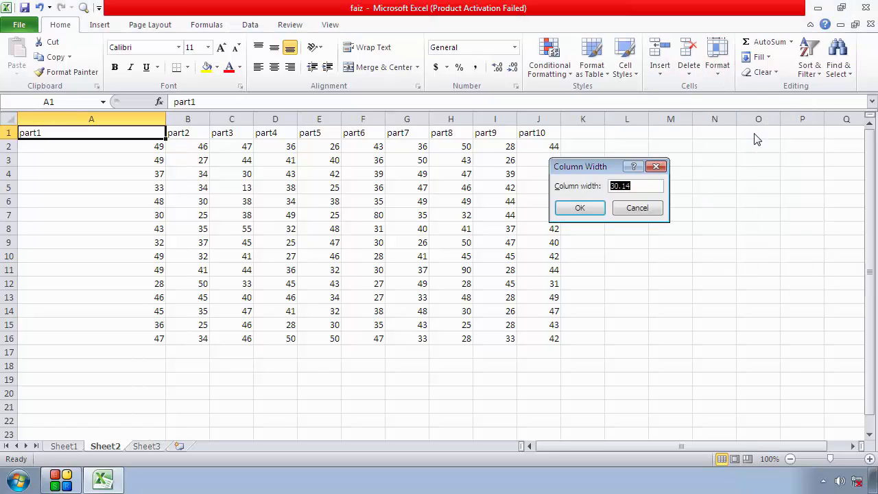
pyautogui.click(636, 186)
pyautogui.moveTo(636, 185); pyautogui.dragTo(608, 185)
pyautogui.click(636, 208)
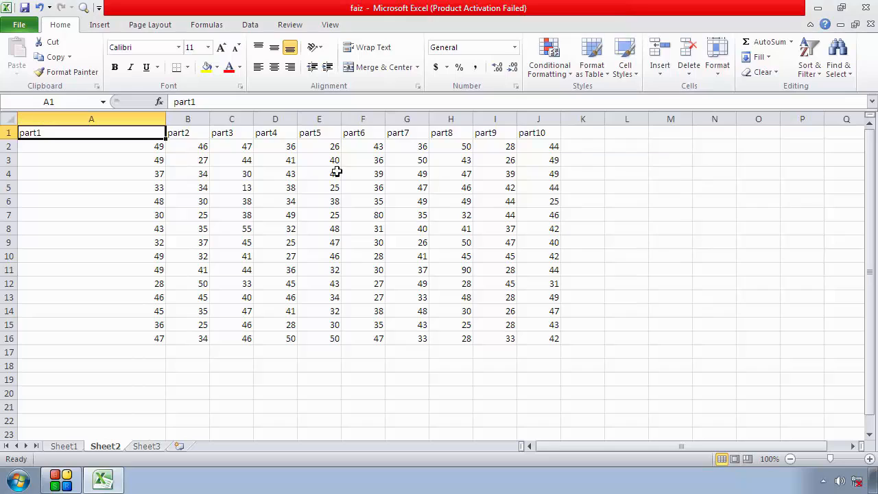
# Check the column width of empty column L in the Column Width setting, using cell L1
pyautogui.click(198, 135)
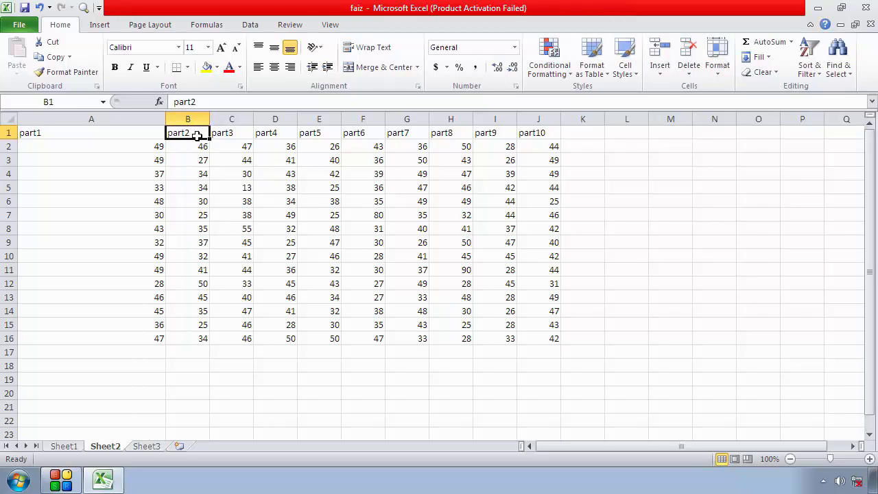
pyautogui.click(638, 143)
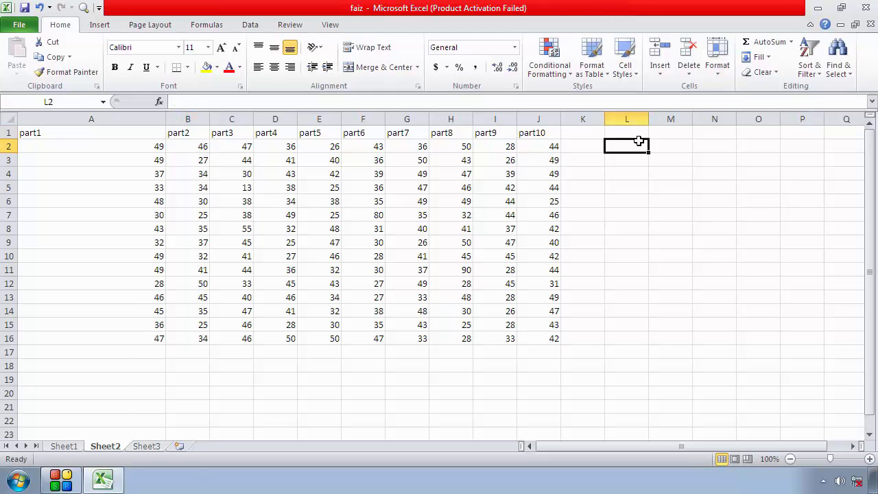
pyautogui.click(638, 135)
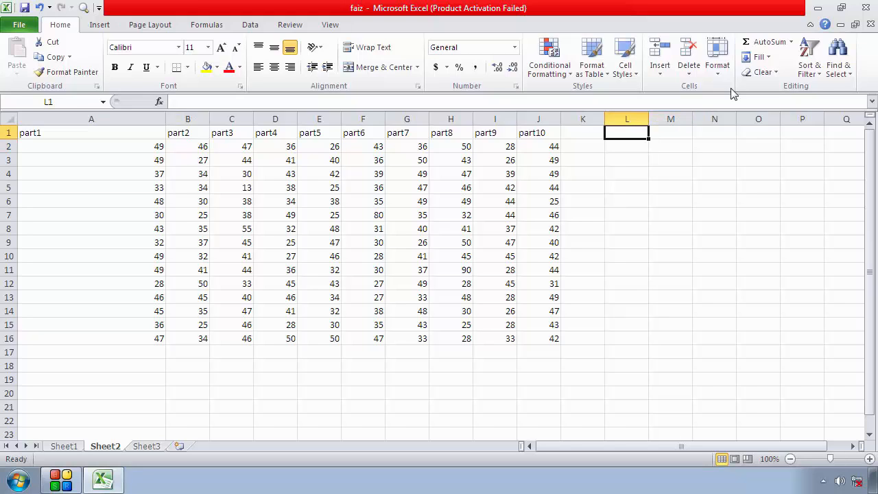
pyautogui.click(718, 69)
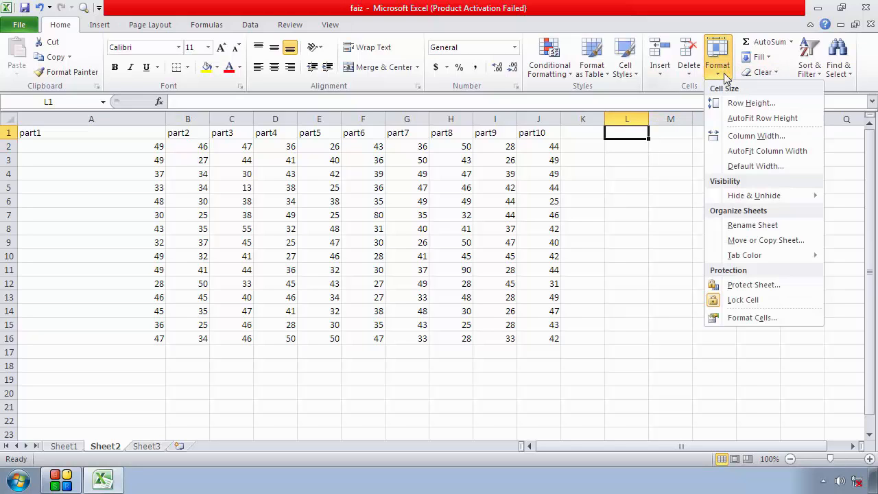
pyautogui.click(757, 143)
pyautogui.click(644, 187)
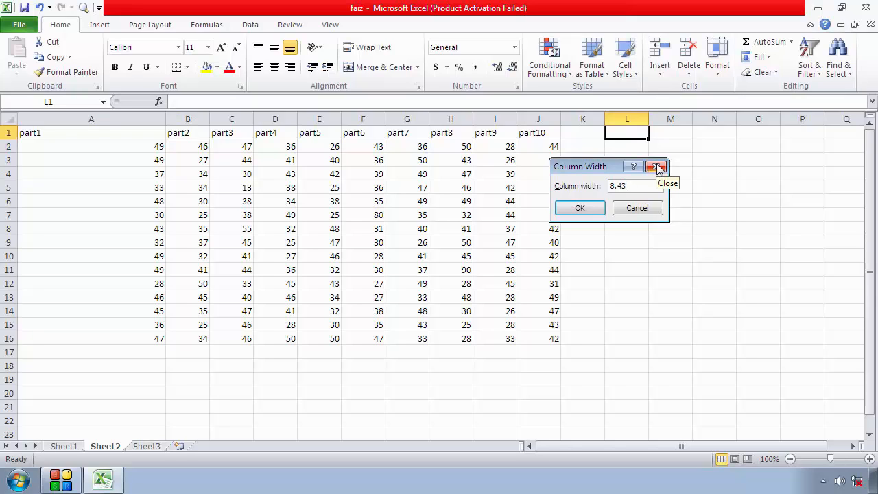
pyautogui.click(657, 168)
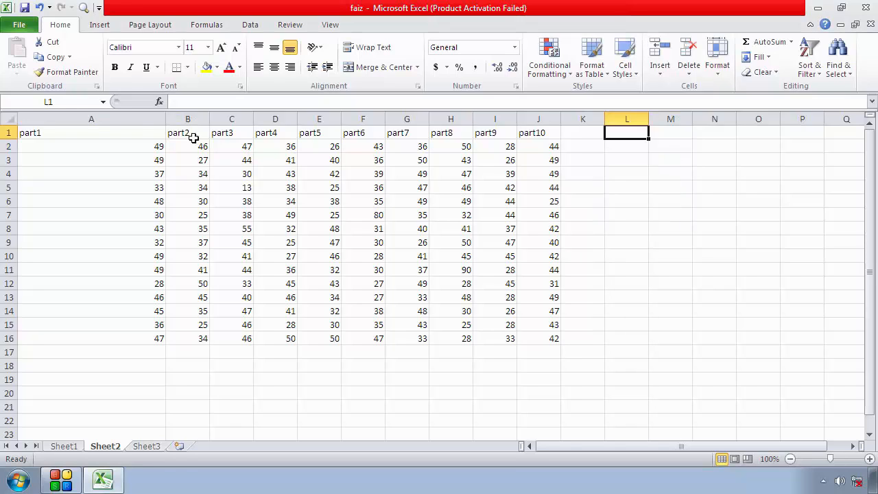
# Set the width of the part1 column (A) to 8.43
pyautogui.click(135, 131)
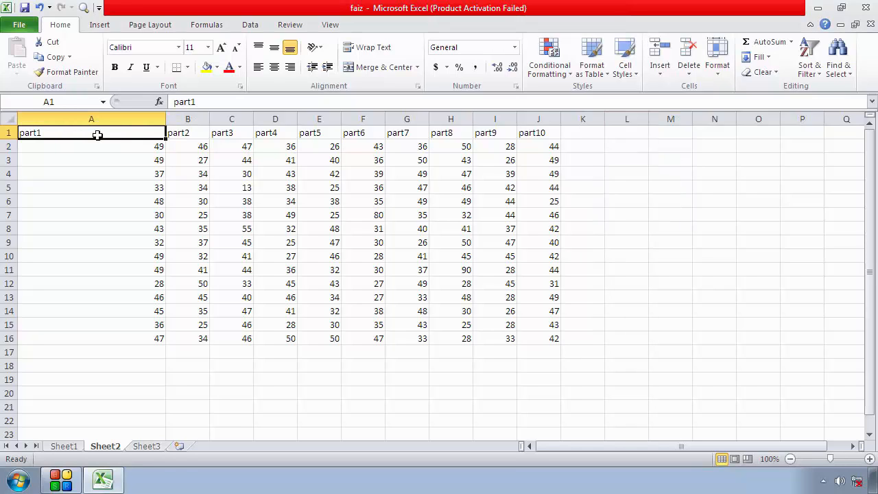
pyautogui.click(717, 59)
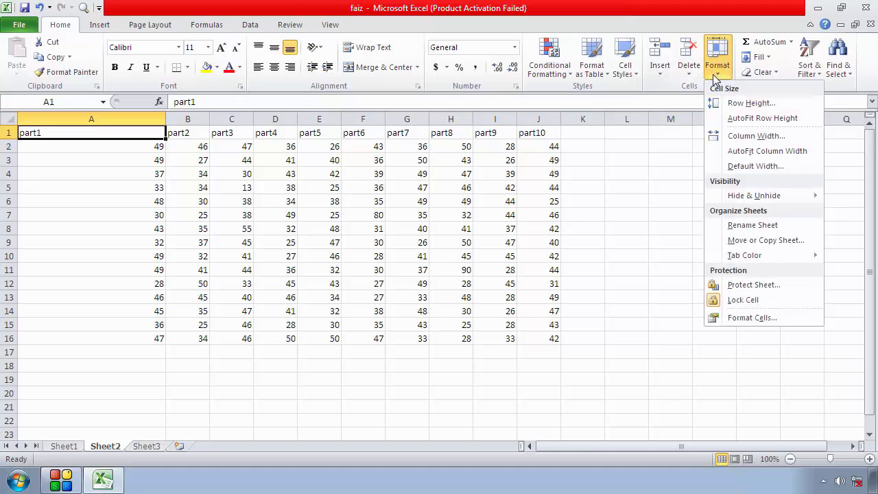
pyautogui.click(773, 137)
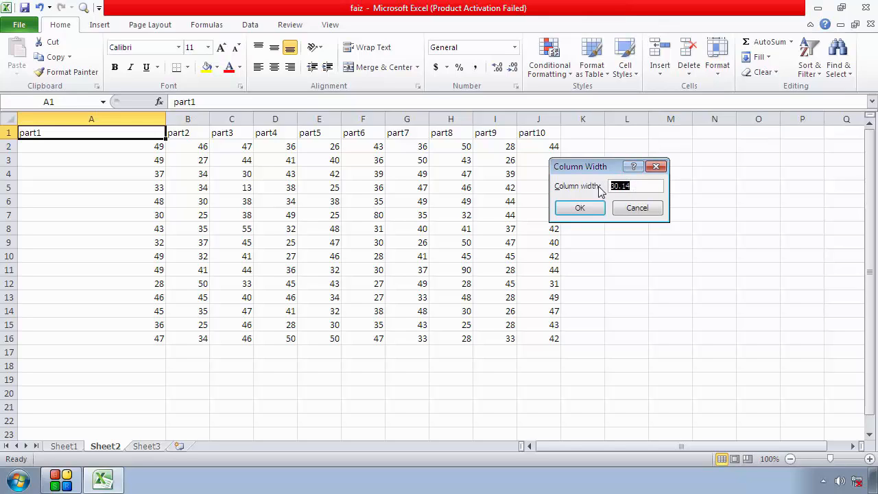
pyautogui.write('8.43')
pyautogui.click(579, 209)
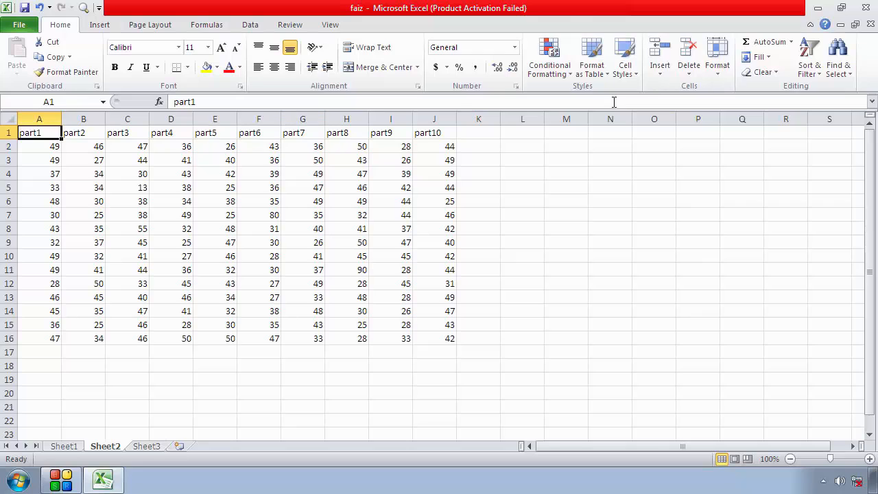
# Set the width of the part1 column (A) to about 22
pyautogui.click(715, 74)
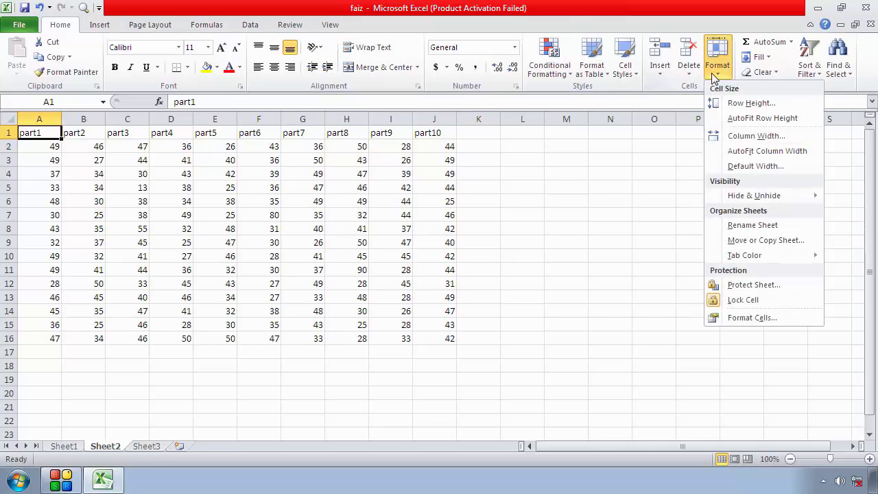
pyautogui.click(743, 137)
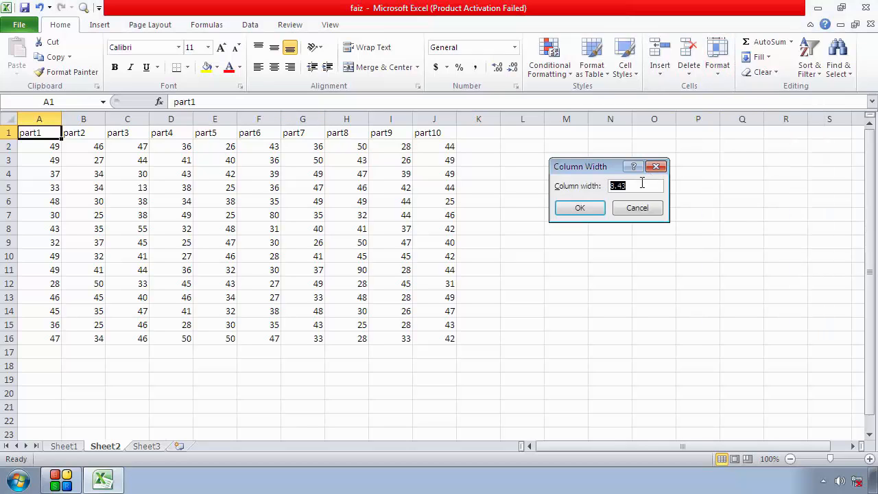
pyautogui.write('22.5')
pyautogui.click(586, 209)
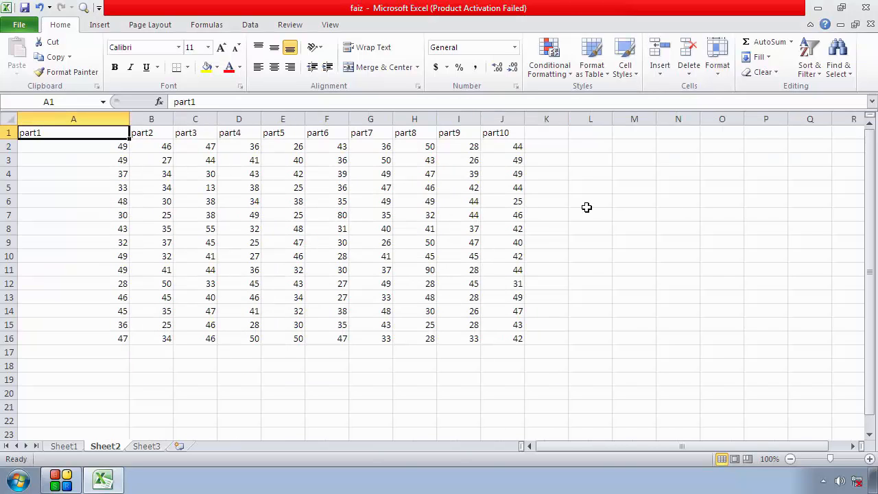
# AutoFit the width of the part1 column (A) to its contents and select its values A2:A16
pyautogui.click(721, 77)
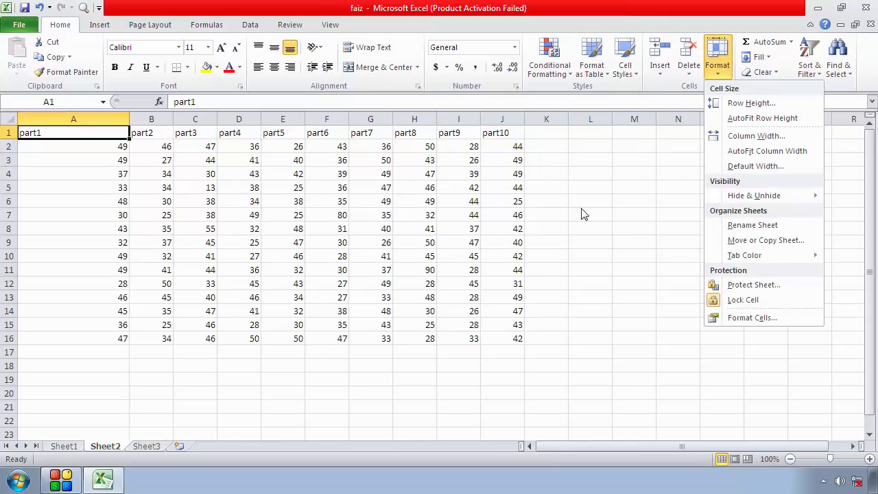
pyautogui.click(751, 152)
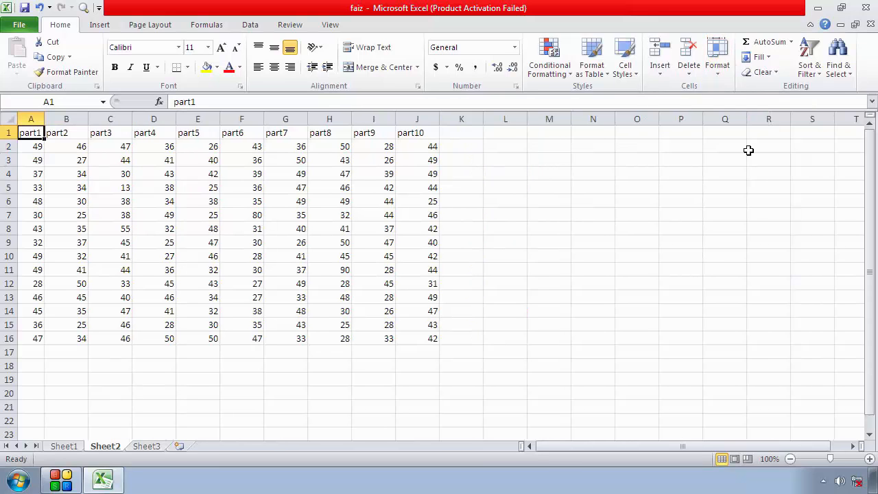
pyautogui.moveTo(34, 149); pyautogui.dragTo(35, 340)
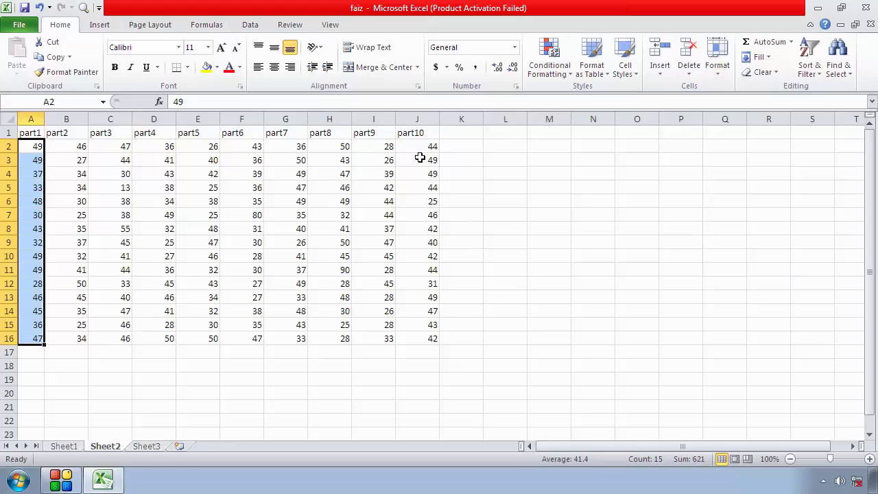
# Replace the value in cell B2 with a person's full name and reselect that cell
pyautogui.click(78, 147)
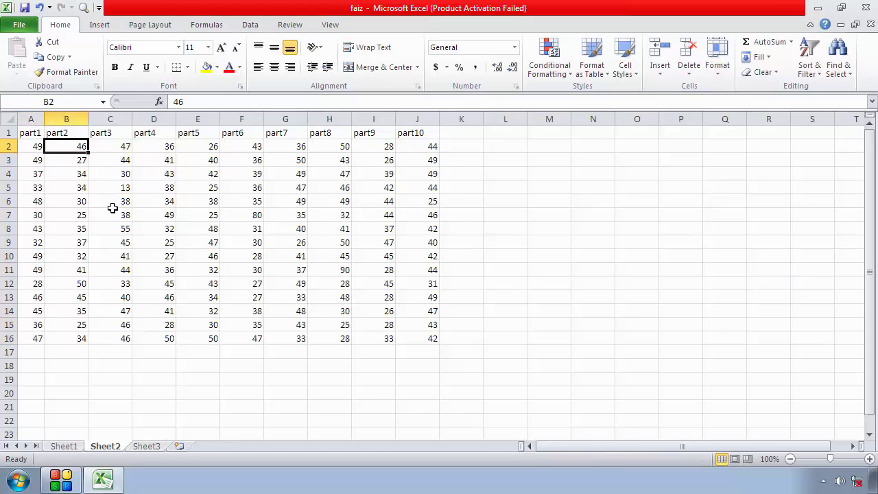
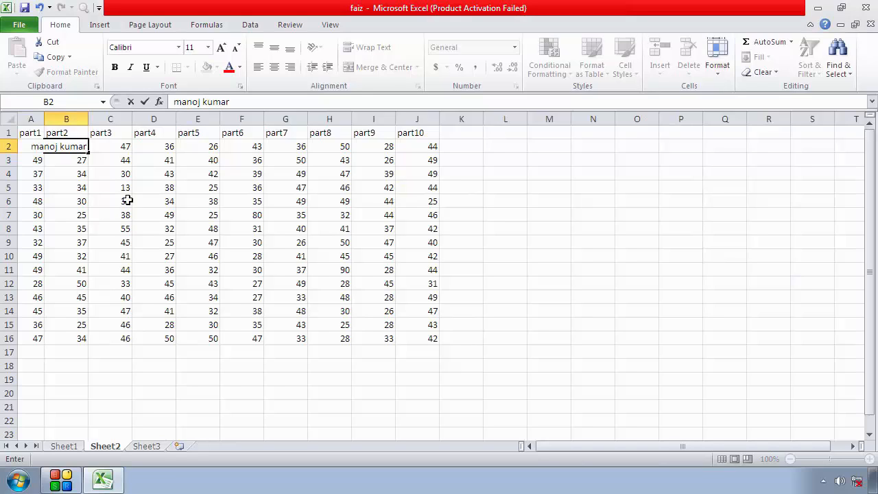
pyautogui.click(556, 242)
pyautogui.click(51, 145)
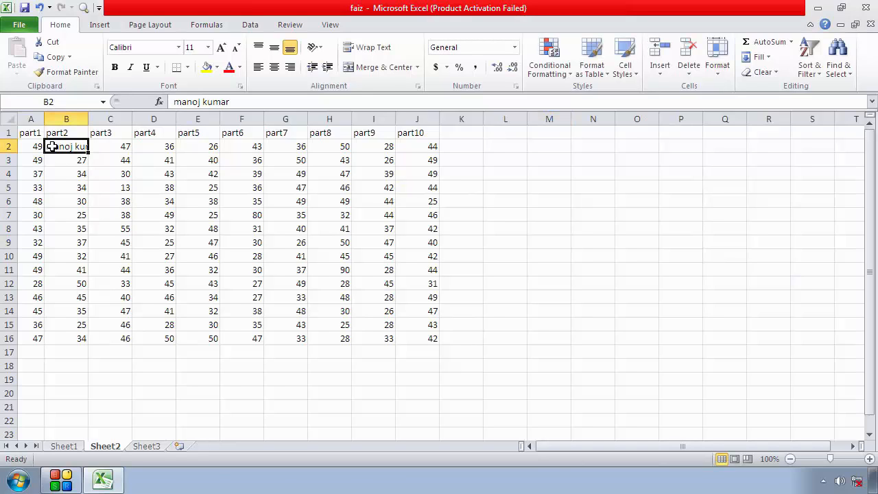
# Widen the part2 column (B) manually, then AutoFit its width to the name in B2
pyautogui.moveTo(89, 117); pyautogui.dragTo(177, 117)
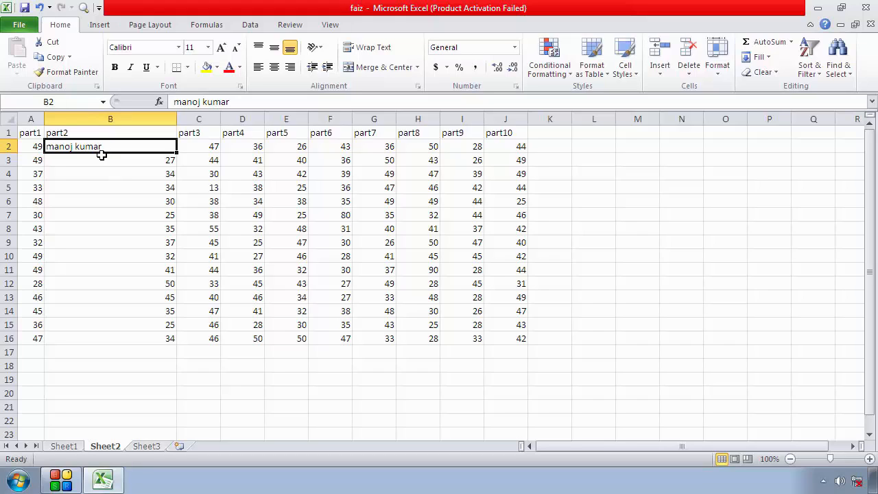
pyautogui.click(719, 80)
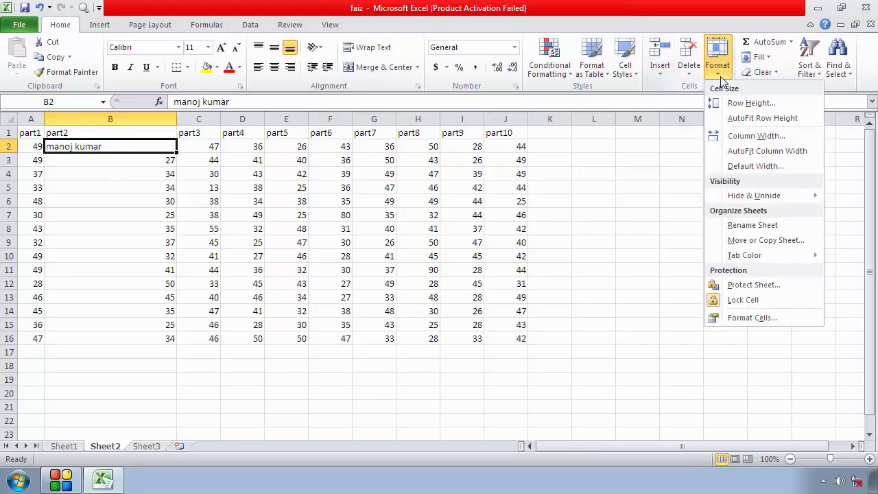
pyautogui.click(759, 152)
pyautogui.click(707, 205)
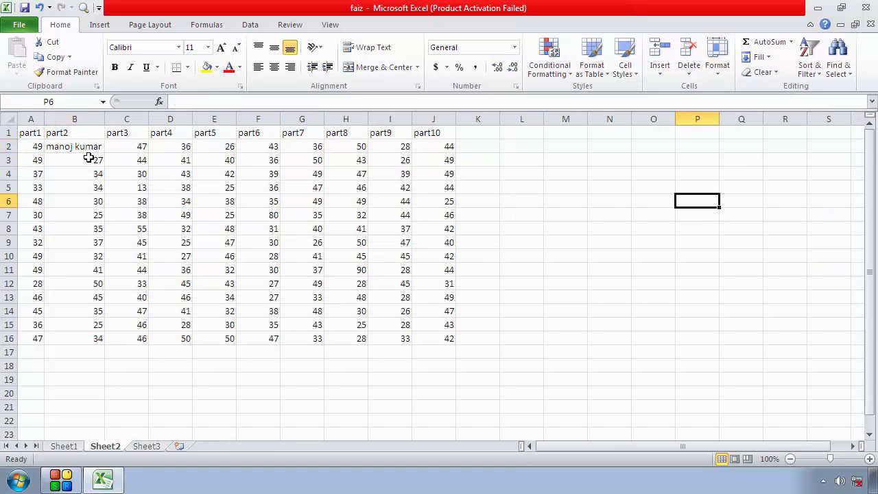
# Check the sheet's standard column width in the Default Width setting, with cell H2 selected
pyautogui.click(358, 148)
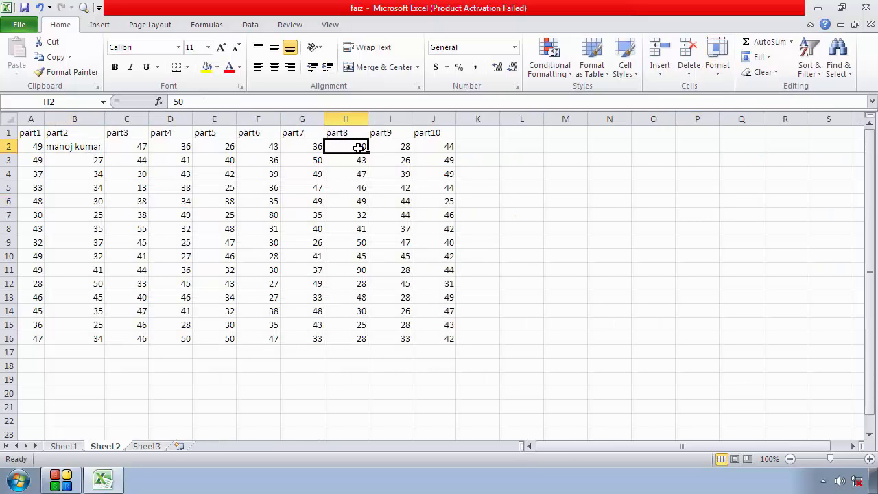
pyautogui.click(719, 68)
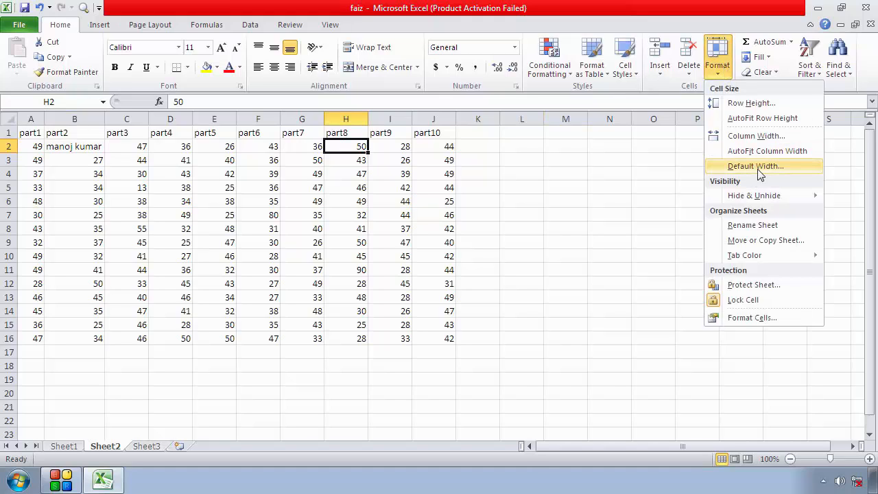
pyautogui.click(759, 168)
pyautogui.click(663, 188)
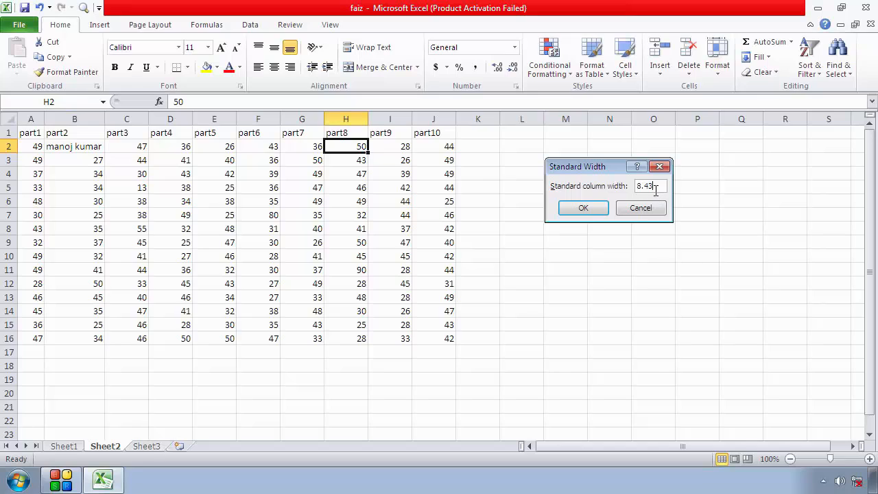
pyautogui.click(660, 168)
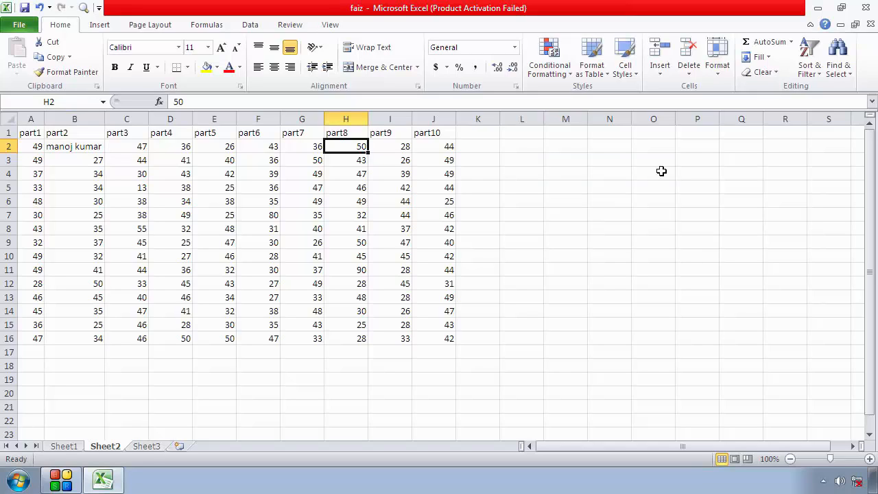
# Check the sheet's standard column width again in the Default Width setting, with cell B2 selected
pyautogui.click(60, 155)
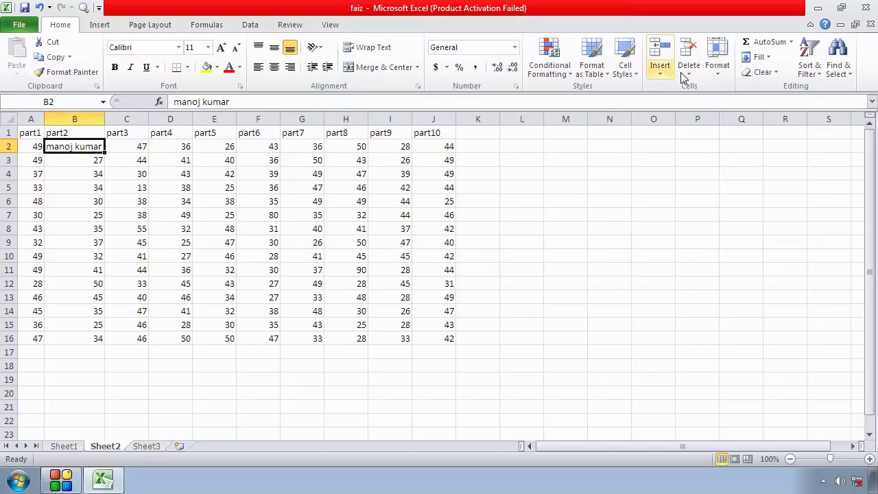
pyautogui.click(718, 72)
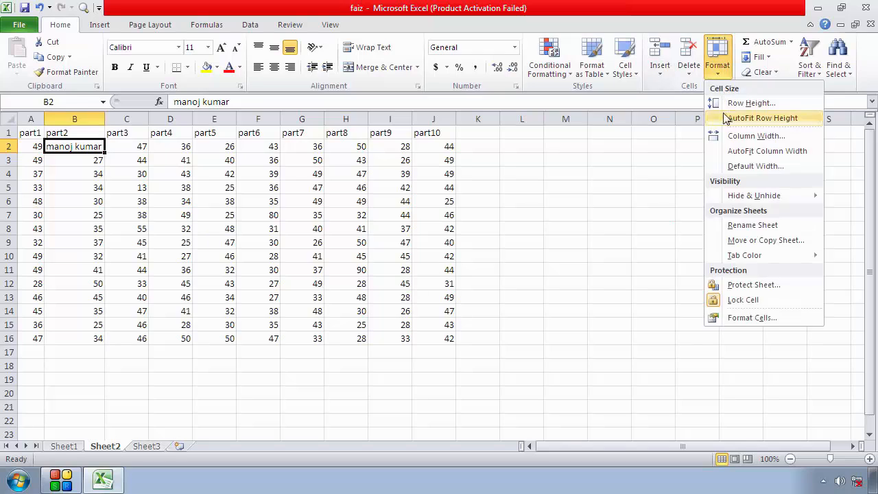
pyautogui.click(755, 166)
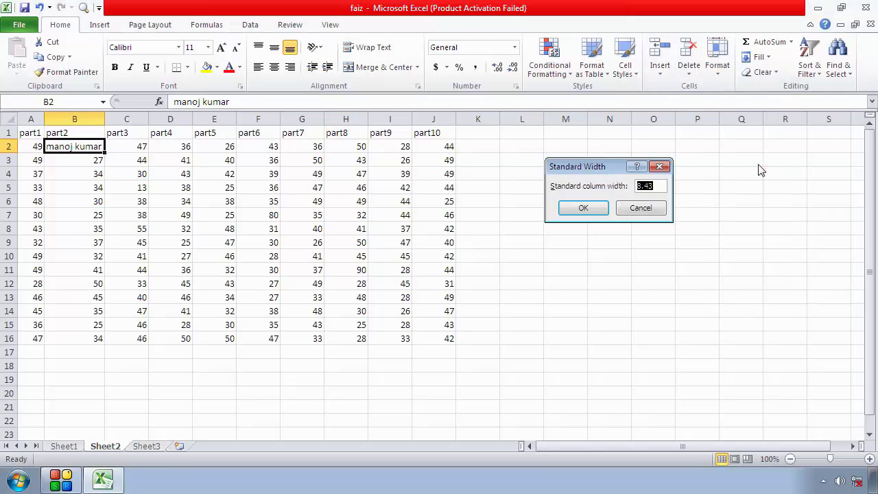
pyautogui.click(660, 167)
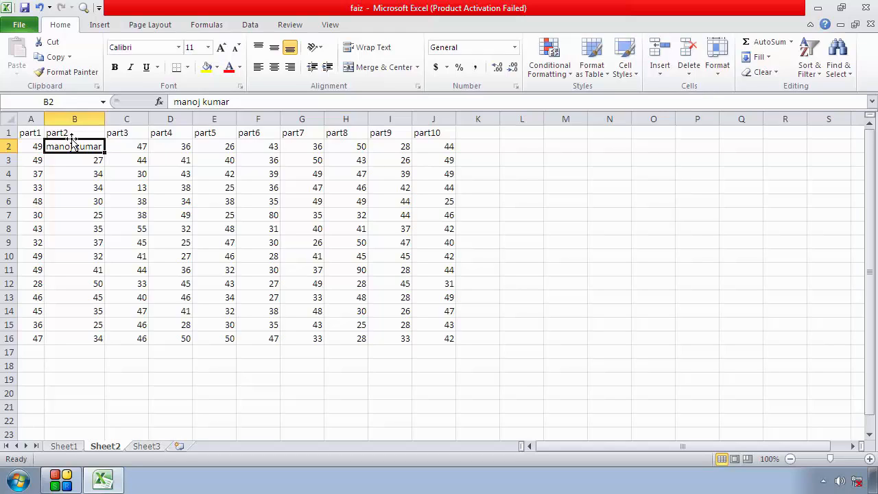
# Manually stretch header row 1 to a height of about 63 and select cell A1
pyautogui.click(9, 134)
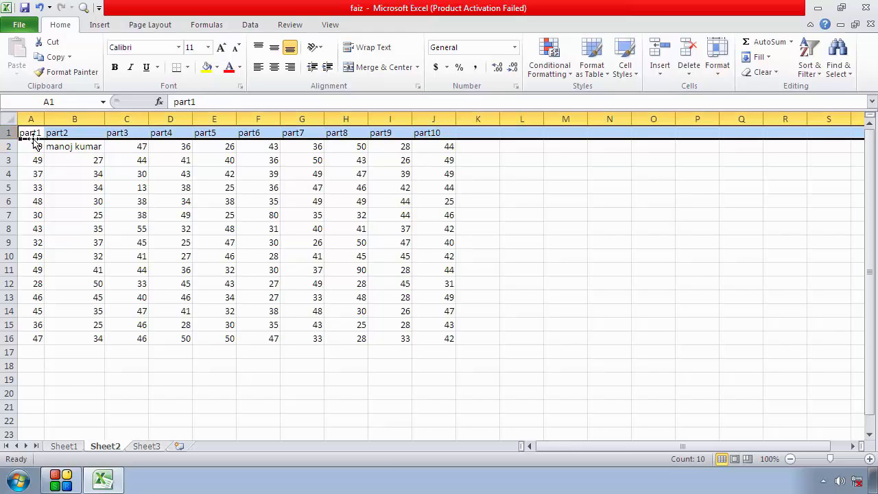
pyautogui.click(55, 145)
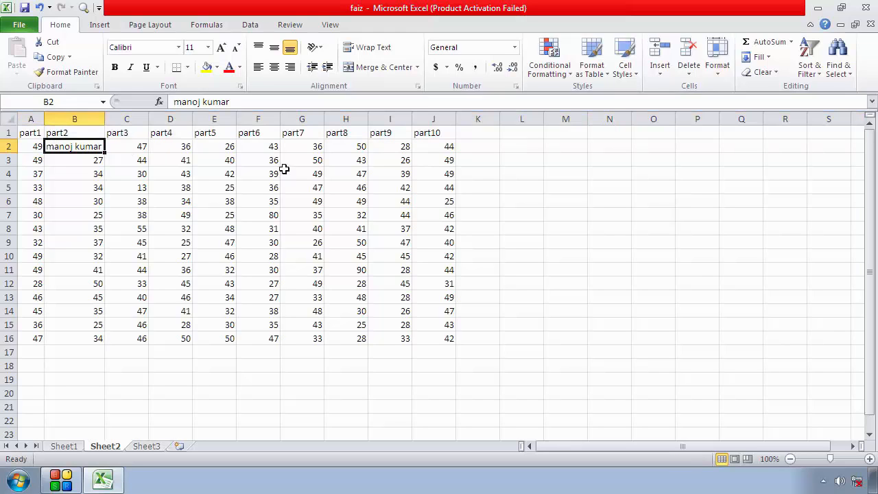
pyautogui.click(9, 133)
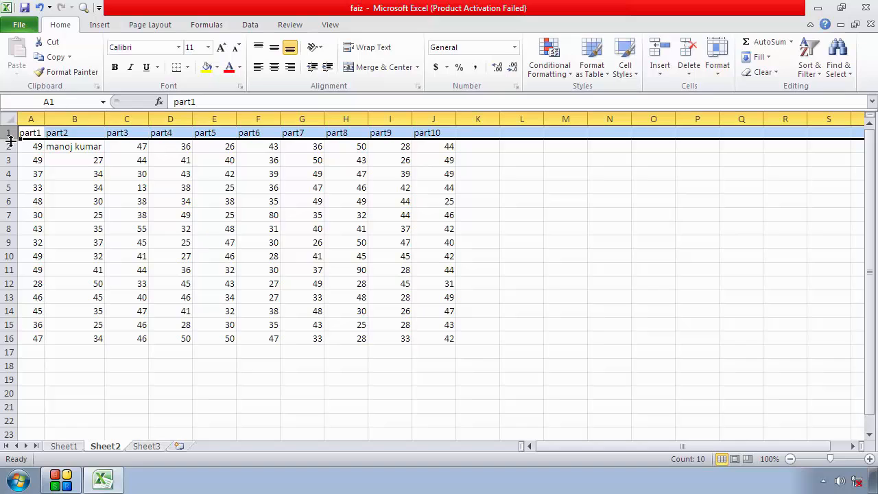
pyautogui.moveTo(11, 139); pyautogui.dragTo(2, 183)
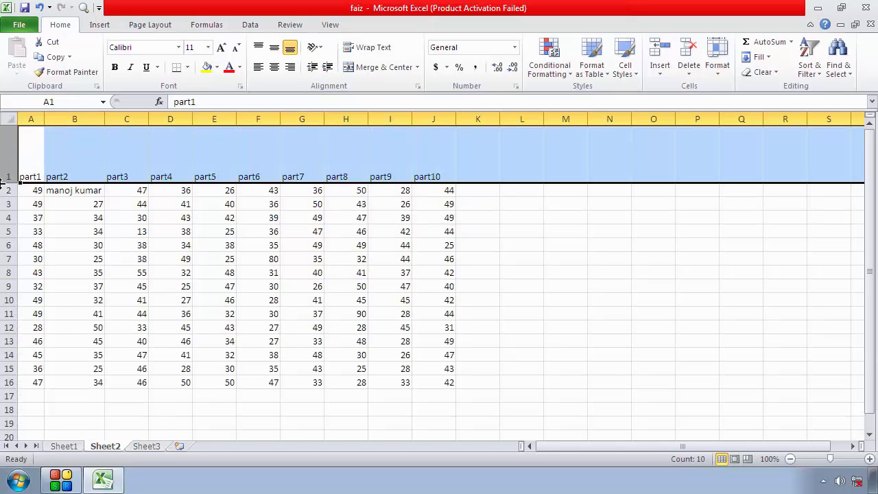
pyautogui.click(102, 163)
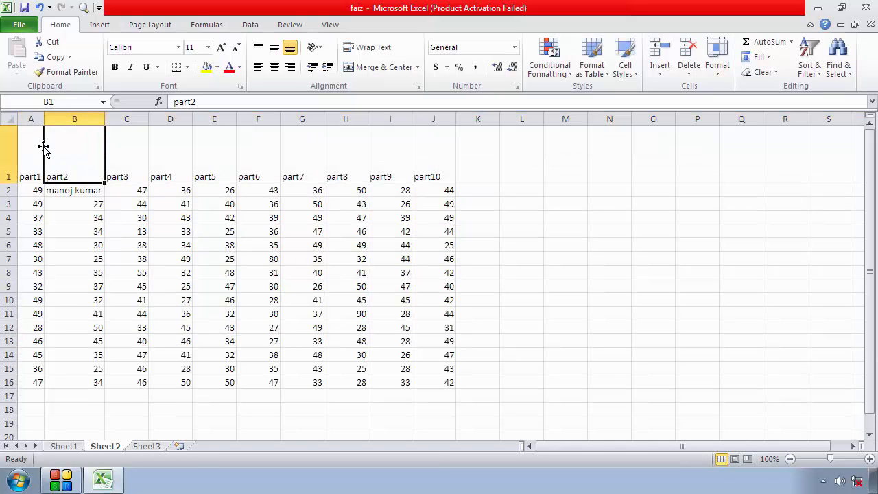
pyautogui.click(129, 147)
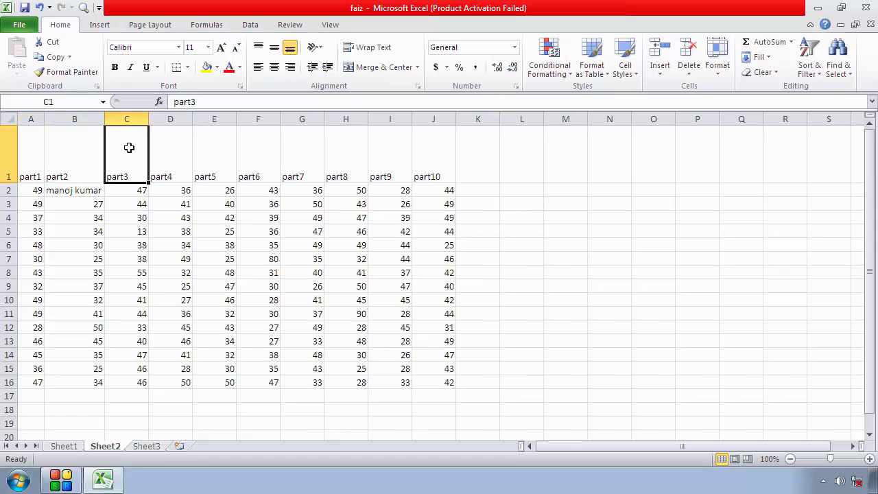
pyautogui.click(36, 156)
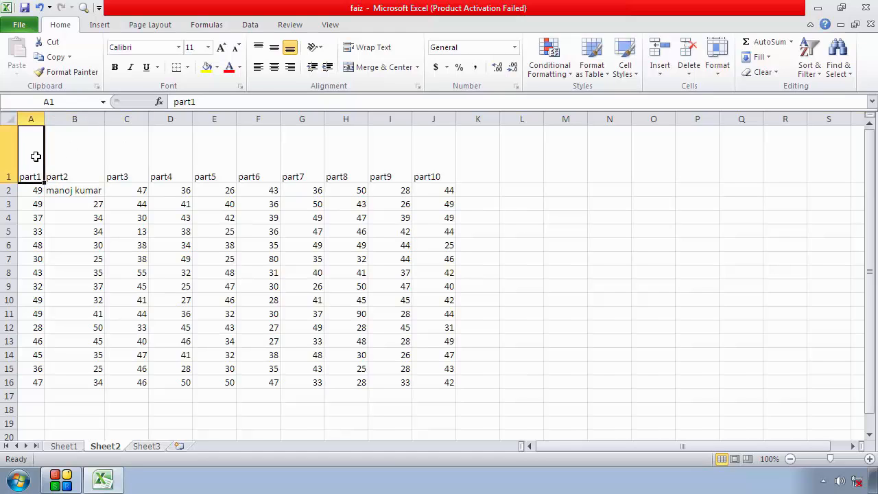
# Check the height of row 1 in the Row Height setting without changing it
pyautogui.click(717, 72)
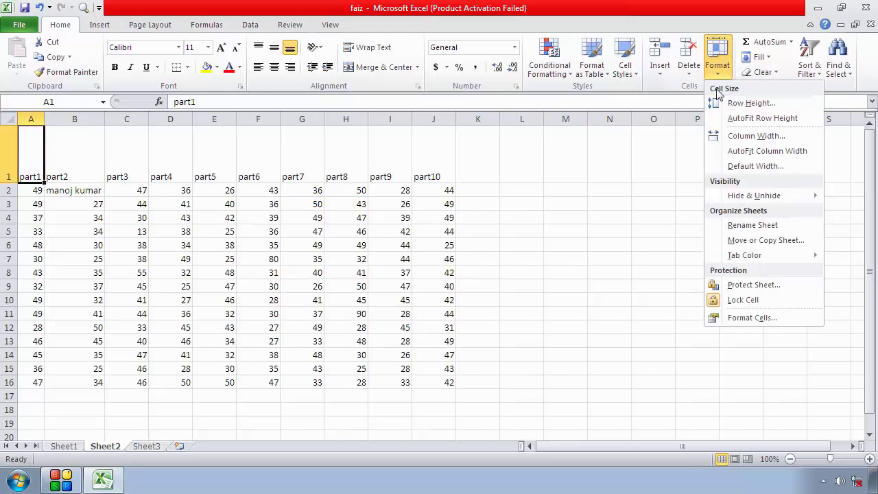
pyautogui.click(748, 102)
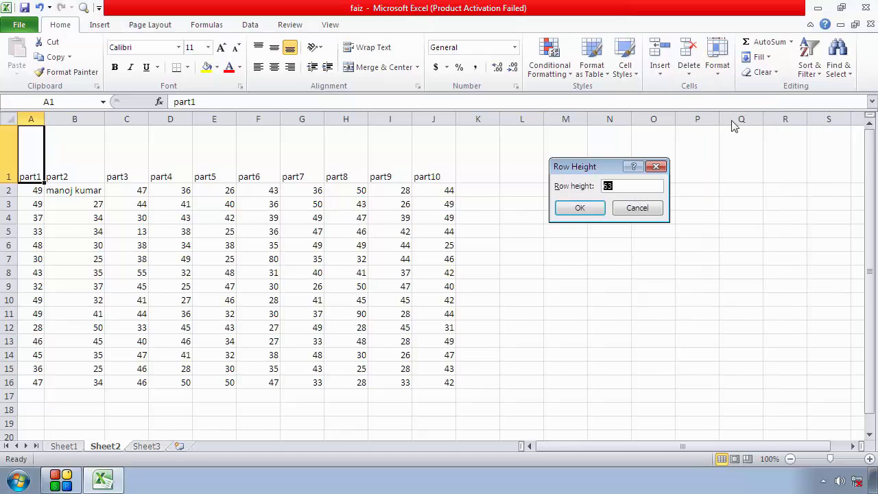
pyautogui.click(628, 208)
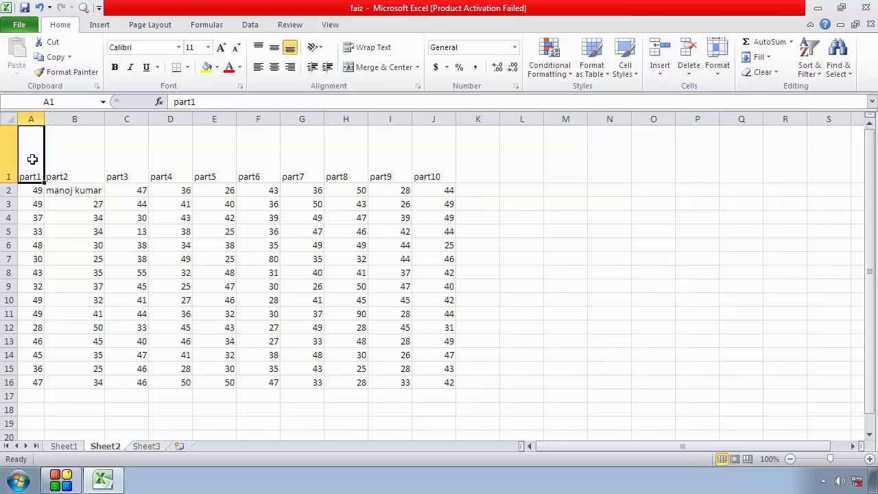
# Reduce the height of header row 1 by entering a smaller value in the Row Height setting
pyautogui.click(715, 80)
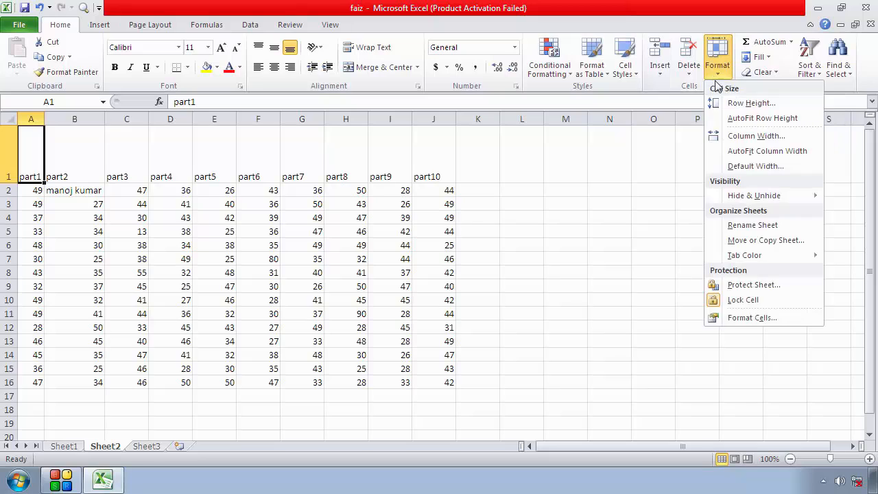
pyautogui.click(774, 105)
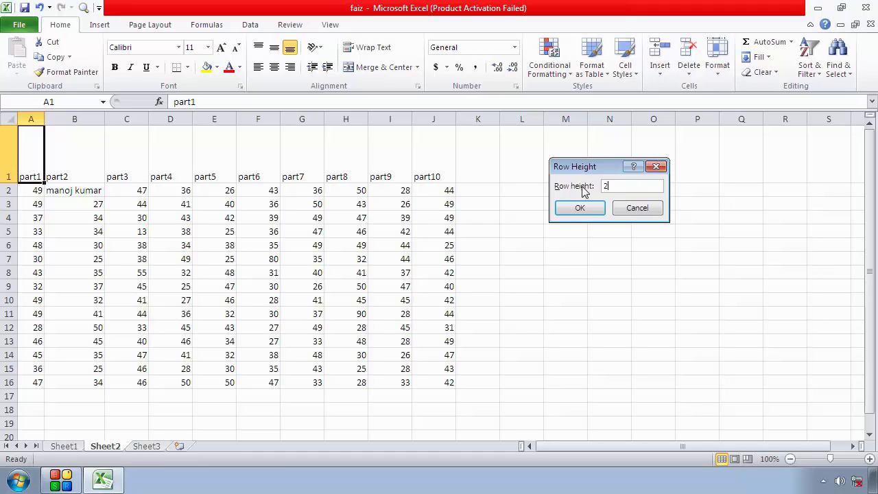
pyautogui.press('Return')
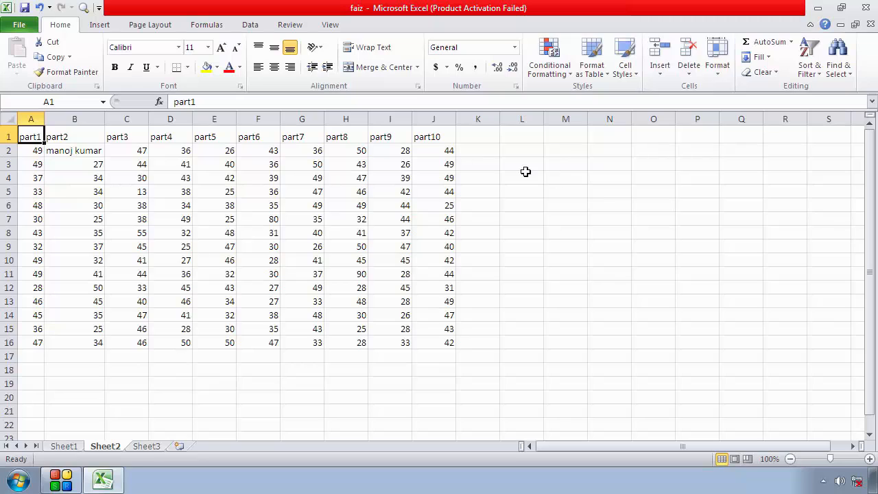
# Check the height of row 2 in the Row Height setting, with cell C2 selected
pyautogui.click(128, 155)
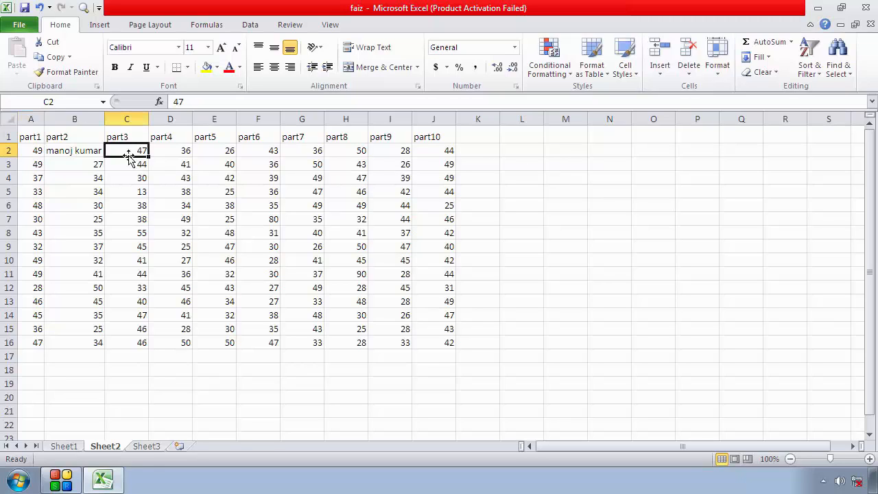
pyautogui.click(717, 75)
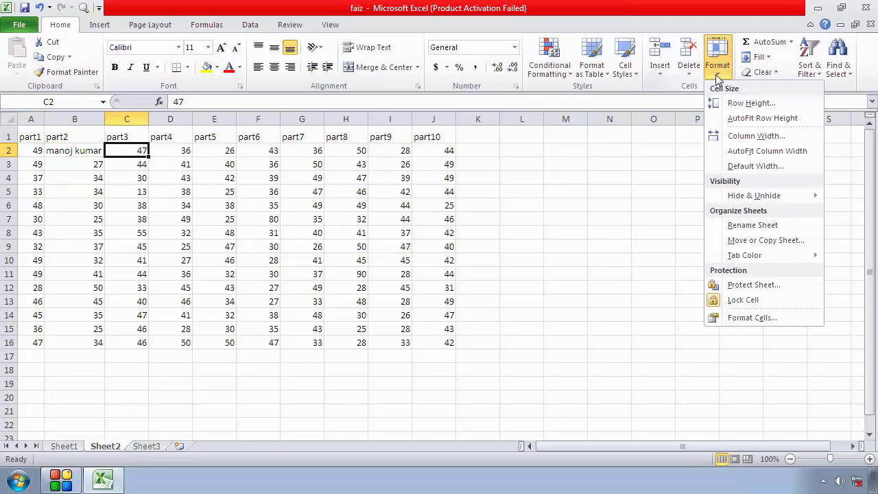
pyautogui.click(741, 105)
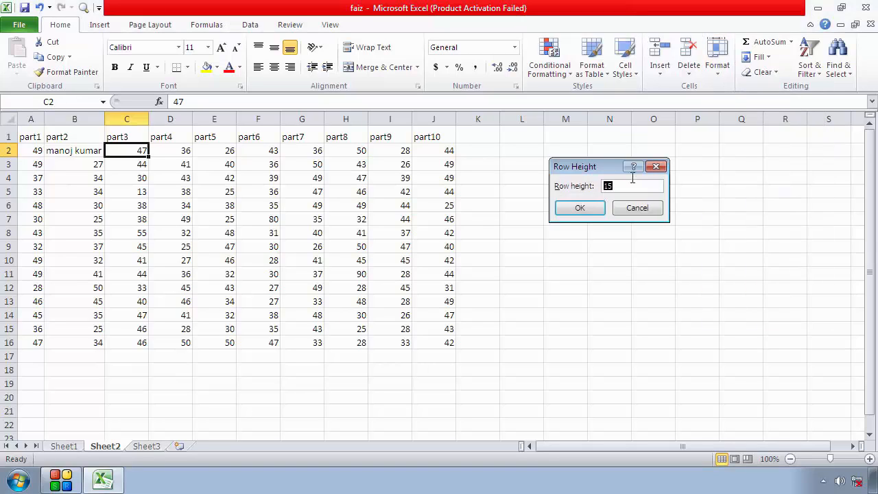
pyautogui.click(656, 167)
# Set the height of header row 1 to 15 from cell B1
pyautogui.click(62, 136)
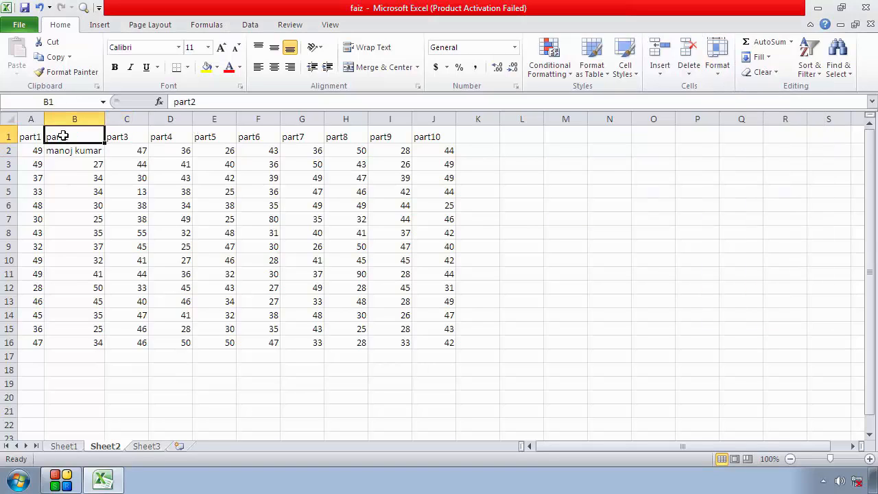
pyautogui.click(717, 75)
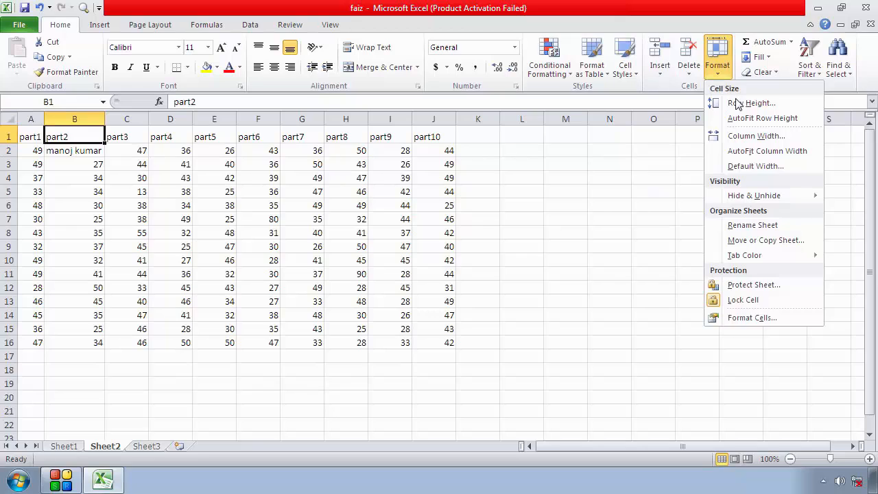
pyautogui.click(737, 103)
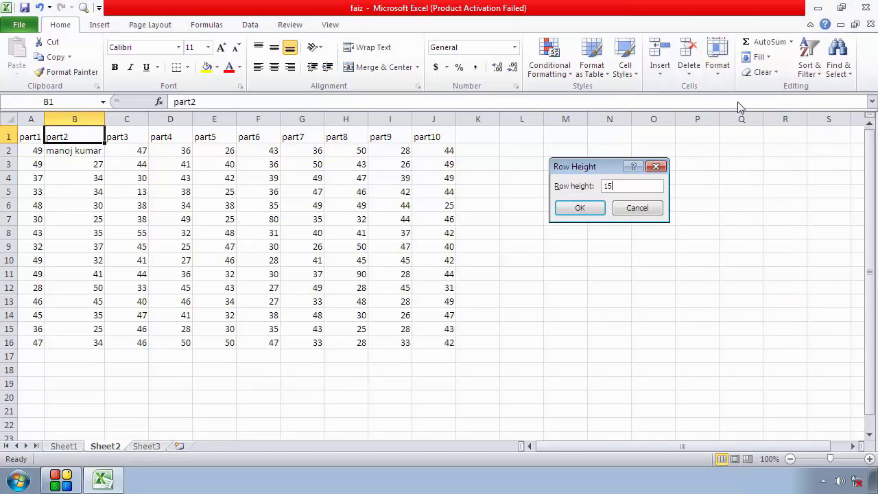
pyautogui.write('15')
pyautogui.press('Return')
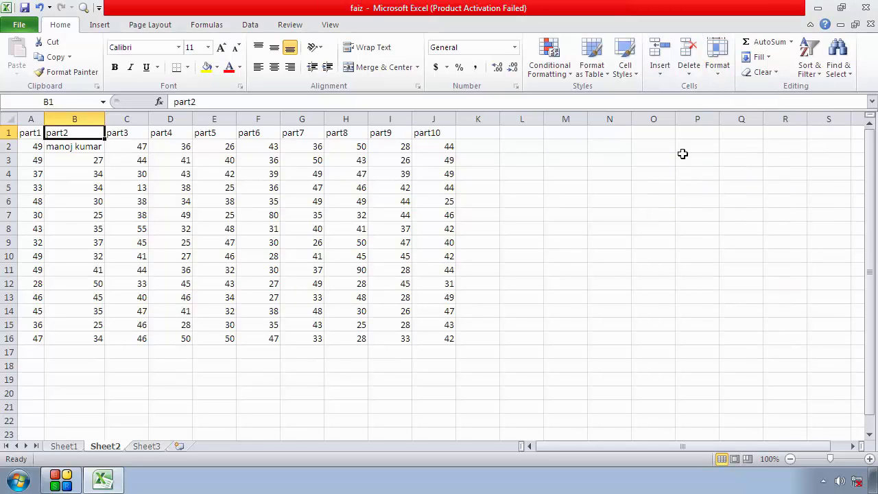
pyautogui.click(649, 241)
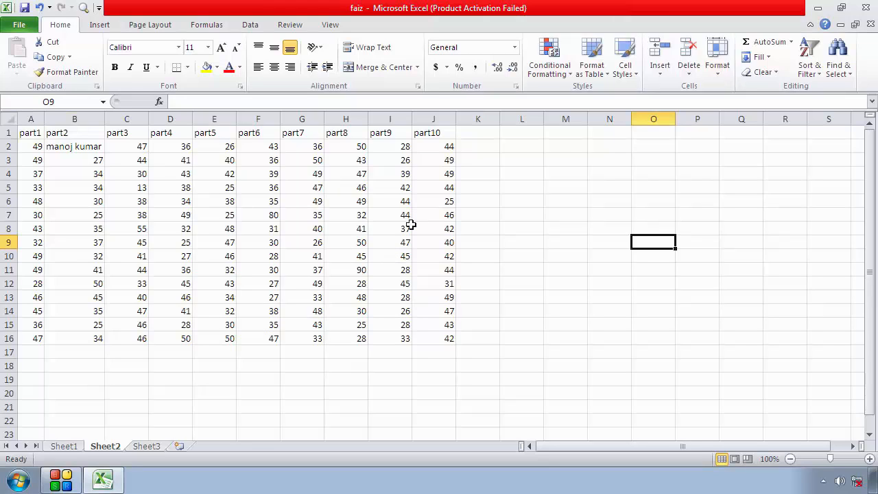
pyautogui.click(717, 65)
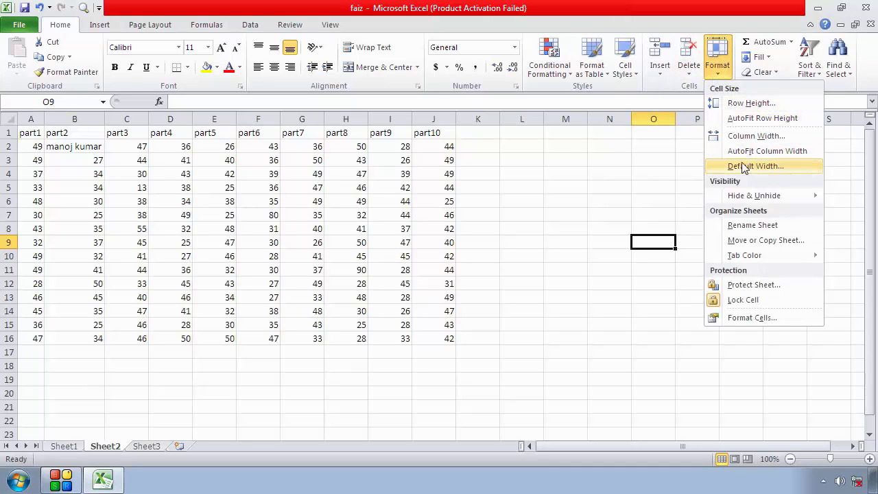
pyautogui.click(806, 210)
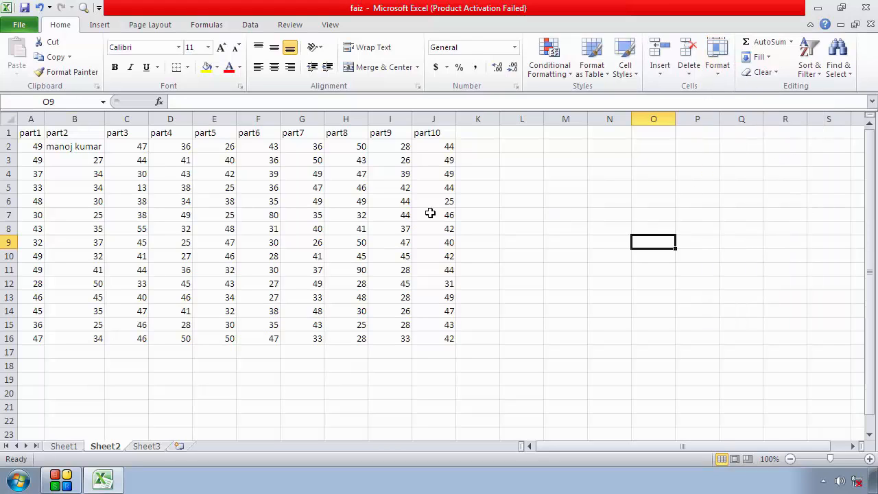
pyautogui.moveTo(3, 131); pyautogui.dragTo(4, 187)
pyautogui.click(346, 200)
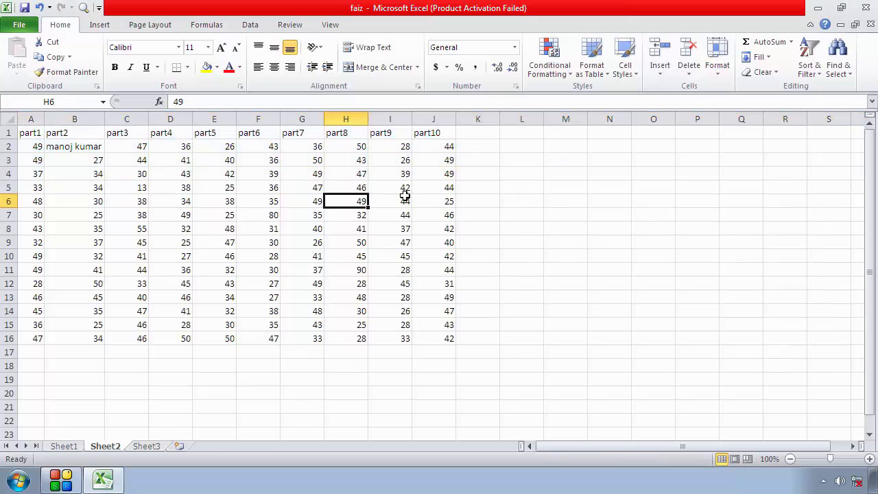
pyautogui.moveTo(439, 188); pyautogui.dragTo(24, 122)
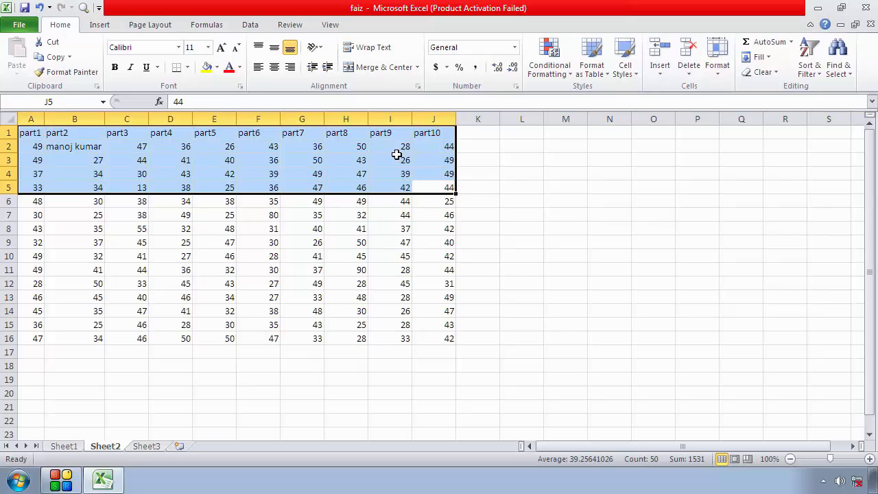
# Hide entire rows 1 to 6 of Sheet2 and select an empty cell beside the remaining data
pyautogui.click(5, 132)
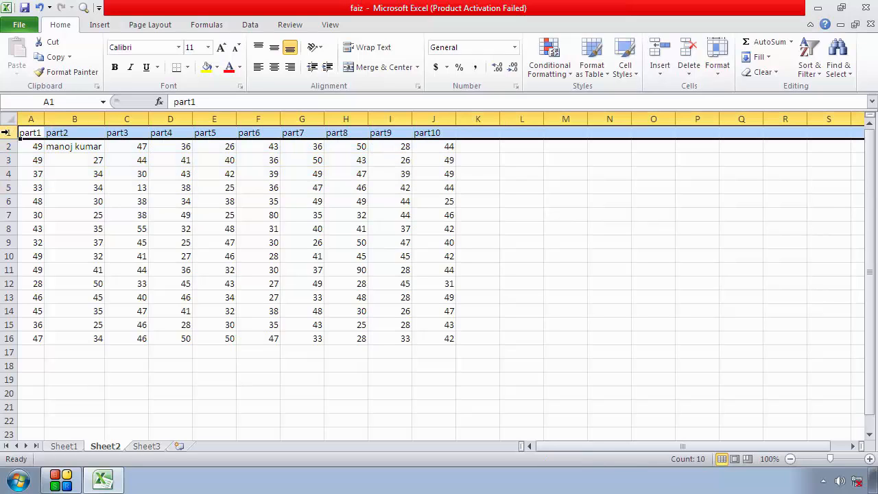
pyautogui.moveTo(5, 133); pyautogui.dragTo(7, 205)
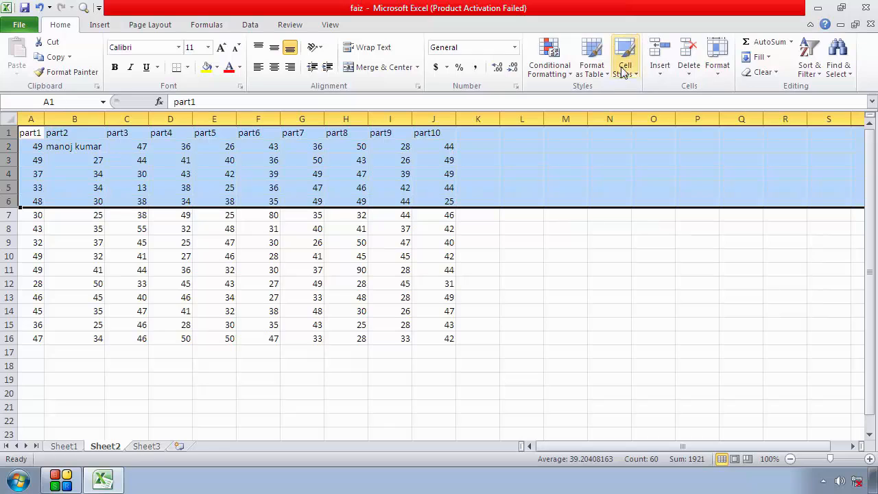
pyautogui.click(722, 77)
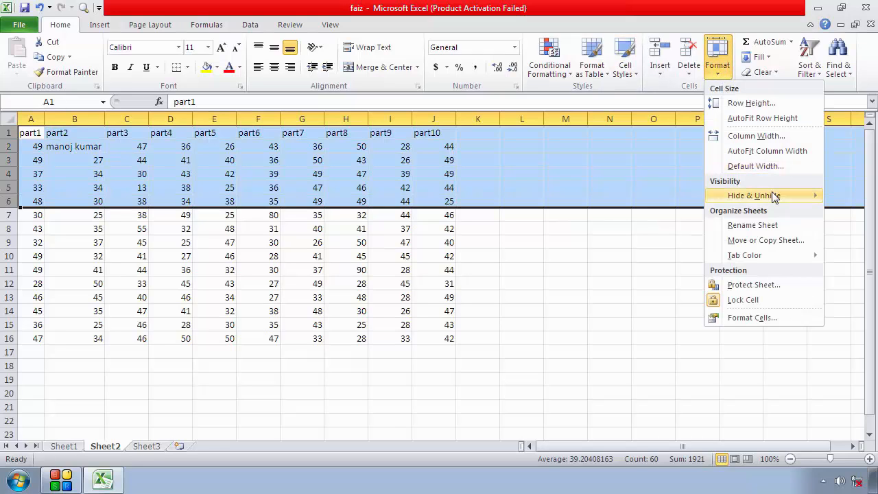
pyautogui.moveTo(774, 196)
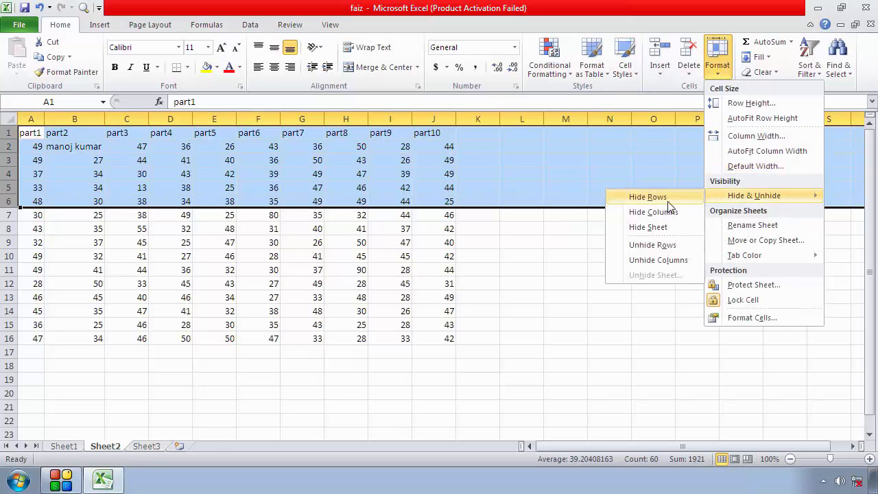
pyautogui.click(648, 197)
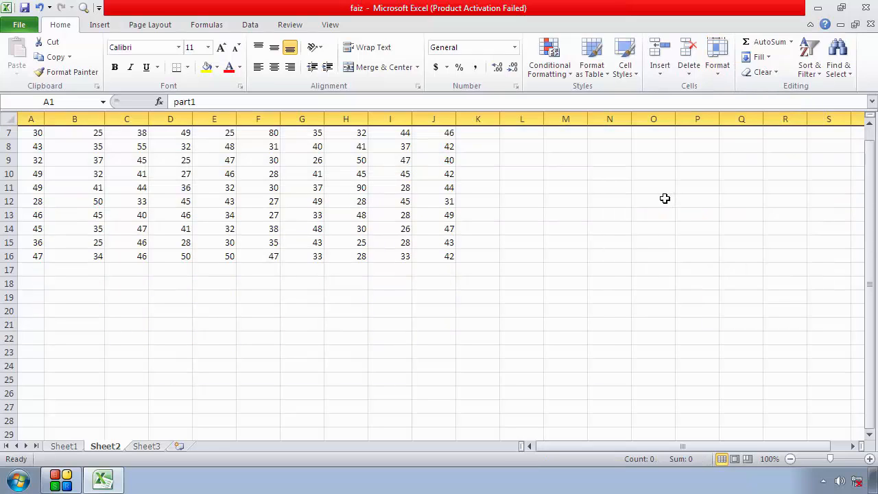
pyautogui.click(549, 213)
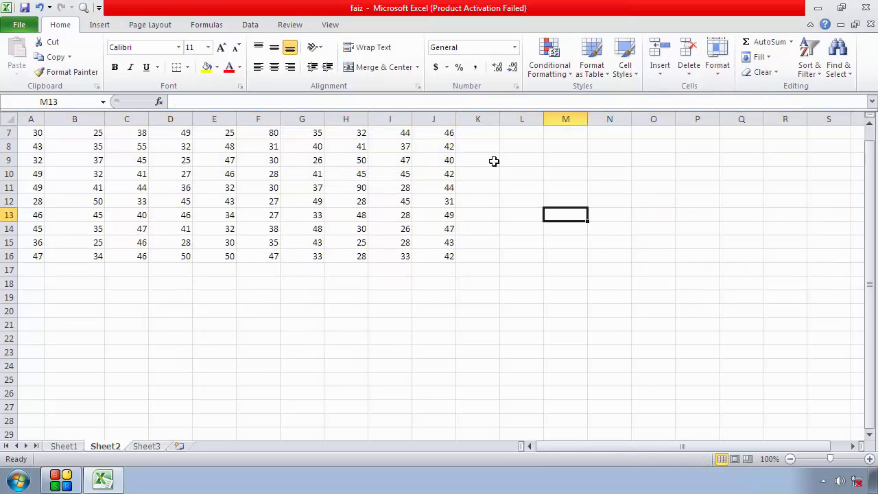
# Try to restore hidden rows 1 to 6 with the Unhide Rows command from an empty cell
pyautogui.click(719, 69)
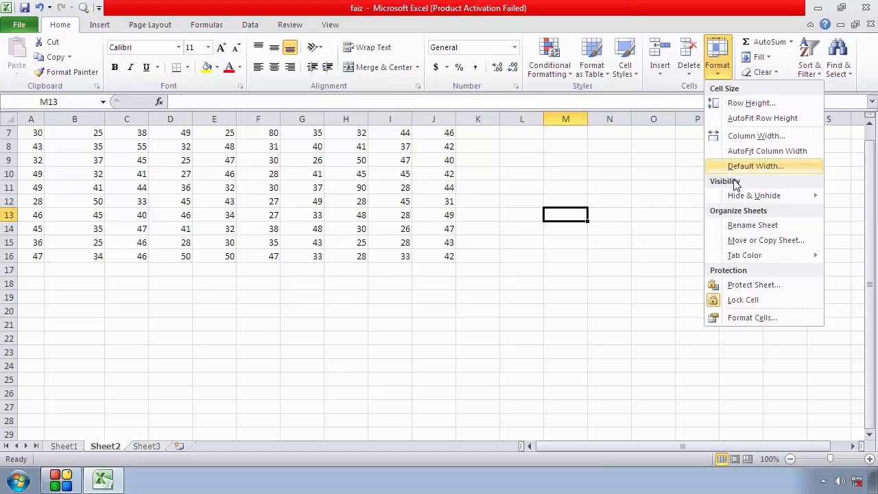
pyautogui.moveTo(784, 200)
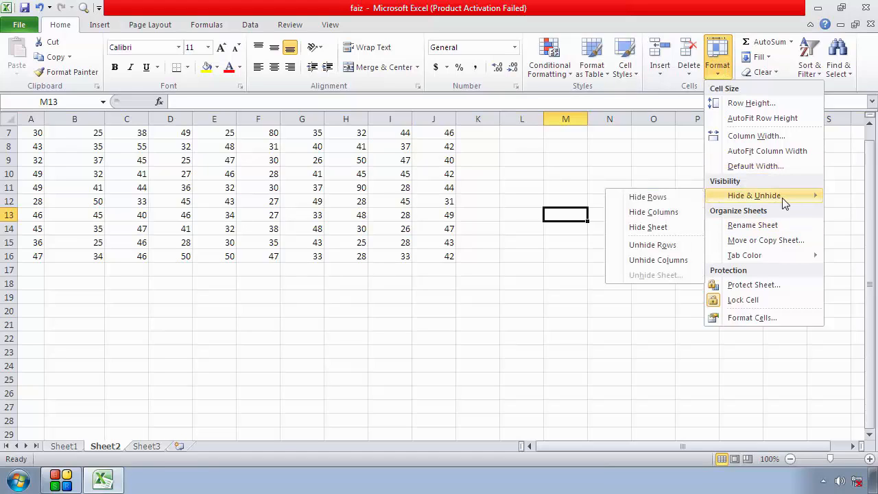
pyautogui.click(663, 245)
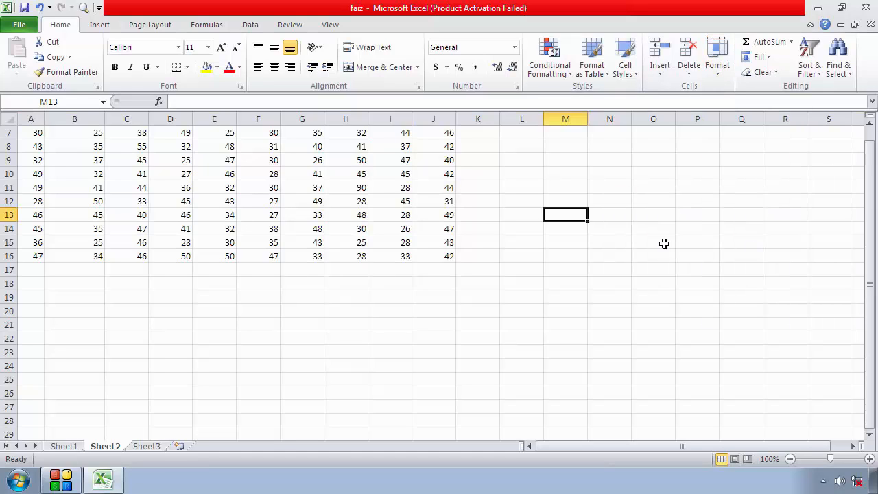
pyautogui.click(636, 244)
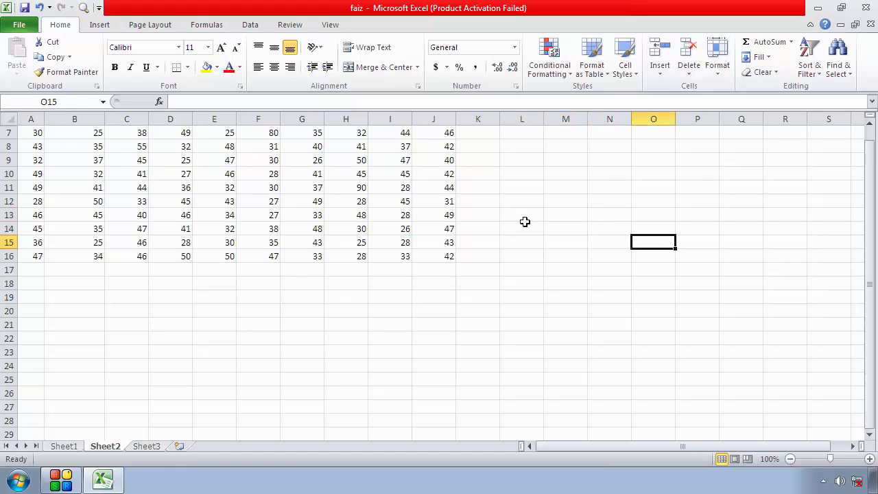
# Reveal hidden rows 1 to 6 by enlarging their row boundaries, and select an empty cell beside the table
pyautogui.moveTo(8, 127); pyautogui.dragTo(11, 136)
pyautogui.click(9, 120)
pyautogui.click(10, 128)
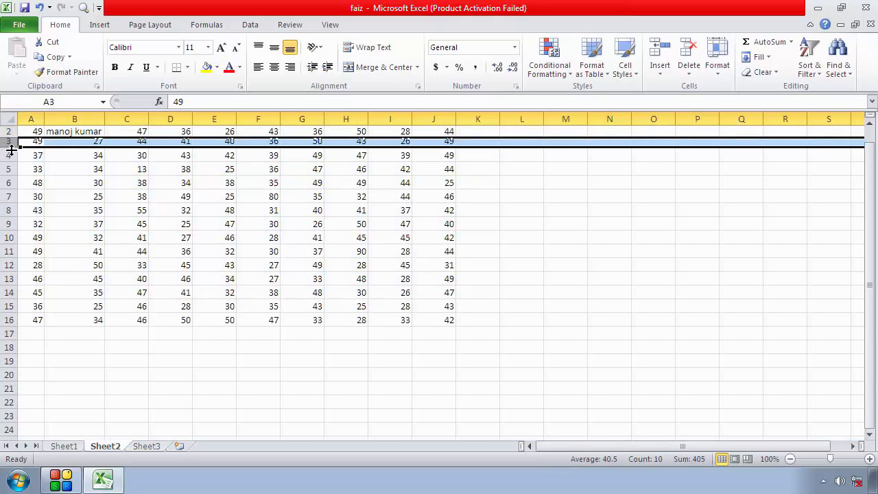
pyautogui.doubleClick(9, 146)
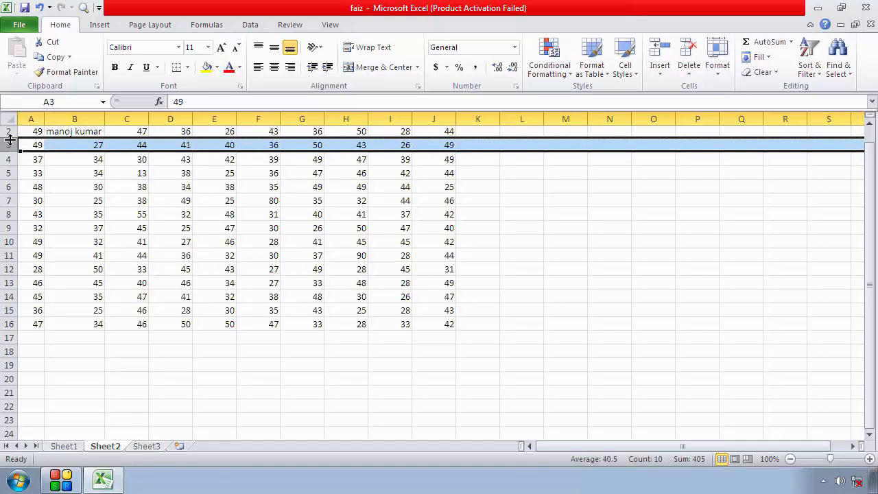
pyautogui.doubleClick(10, 140)
pyautogui.moveTo(9, 126); pyautogui.dragTo(11, 139)
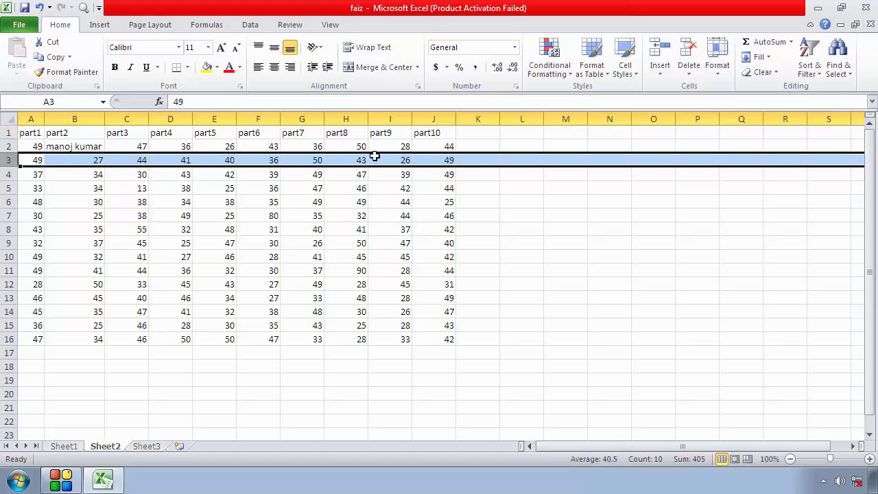
pyautogui.click(505, 182)
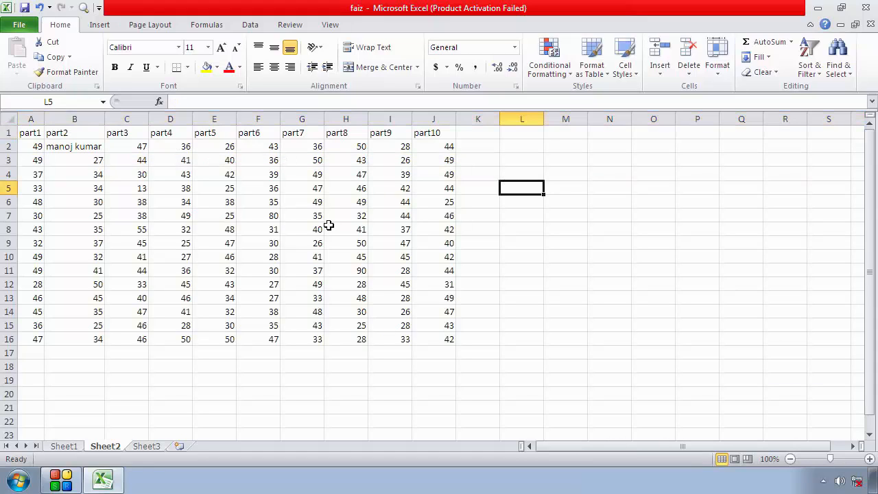
pyautogui.click(723, 80)
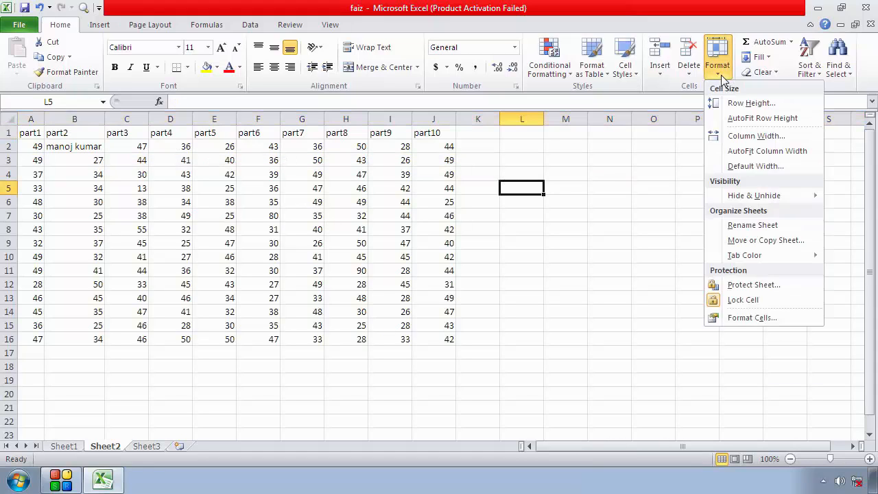
pyautogui.moveTo(759, 199)
pyautogui.press('Escape')
pyautogui.press('Escape')
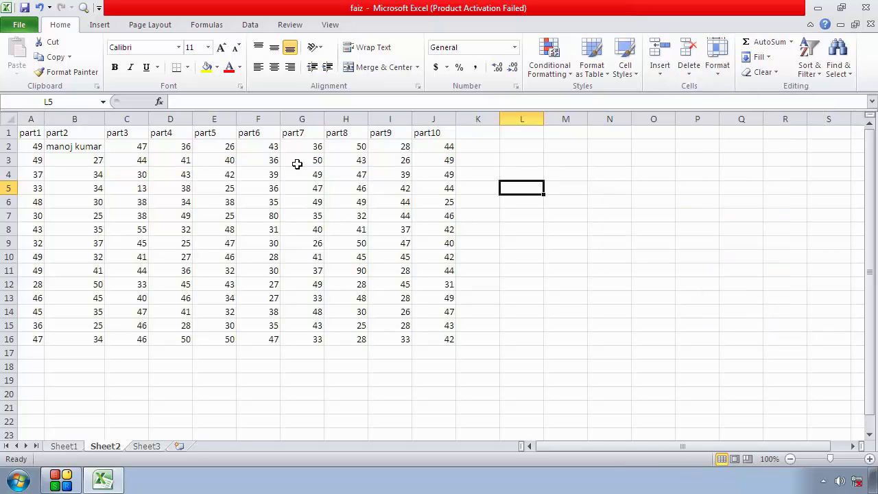
# Hide entire columns B to J of Sheet2 and select an empty cell beside the remaining part1 column
pyautogui.moveTo(72, 119); pyautogui.dragTo(433, 115)
pyautogui.moveTo(59, 133); pyautogui.dragTo(430, 333)
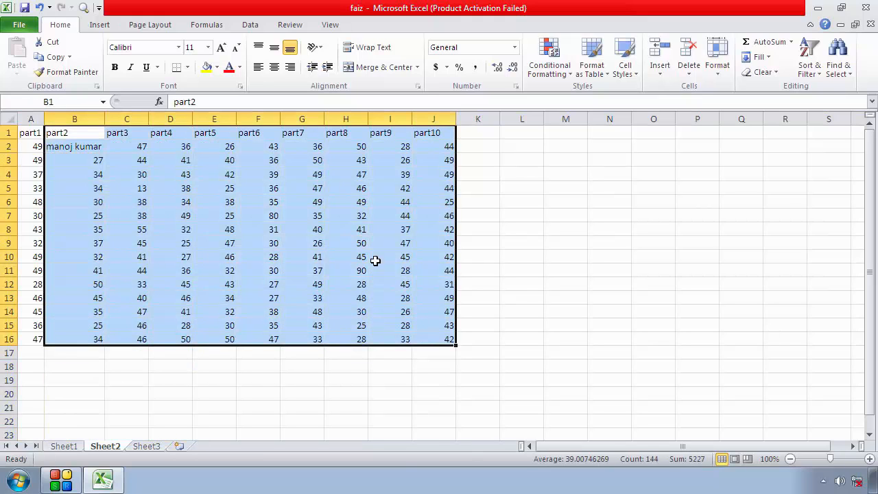
pyautogui.moveTo(8, 153); pyautogui.dragTo(9, 270)
pyautogui.moveTo(47, 113); pyautogui.dragTo(432, 118)
pyautogui.click(64, 117)
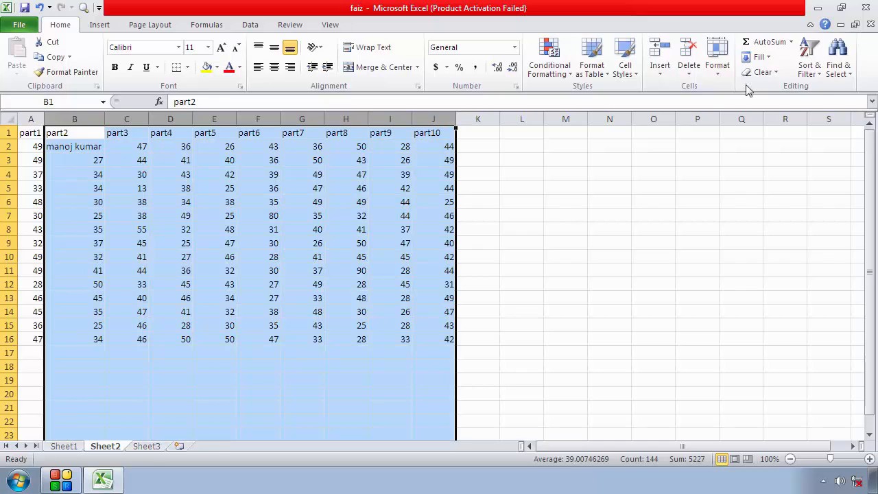
pyautogui.click(717, 58)
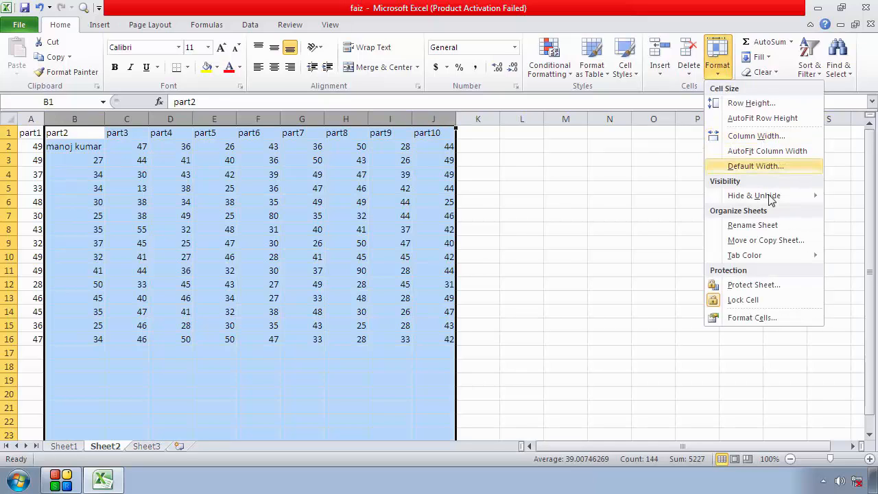
pyautogui.moveTo(772, 205)
pyautogui.click(678, 213)
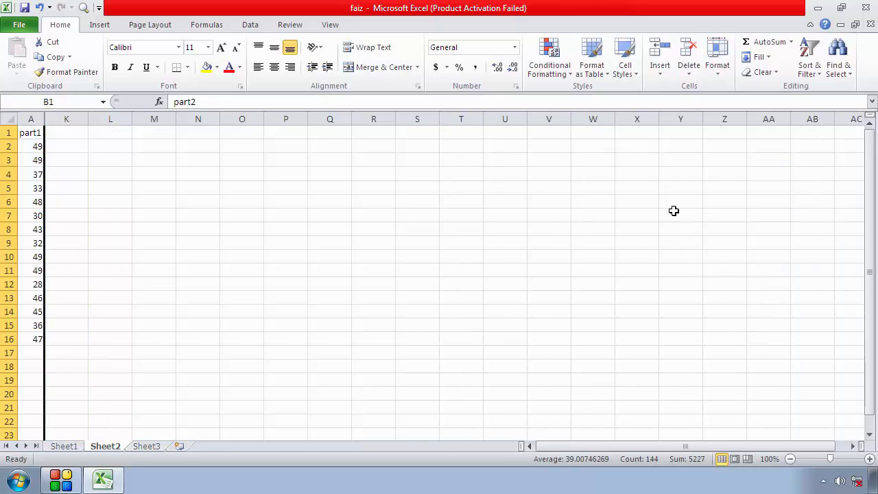
pyautogui.click(262, 240)
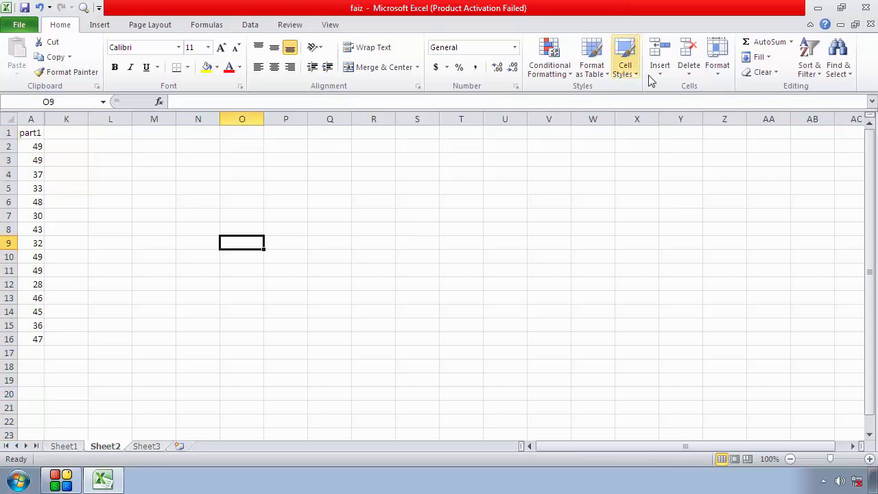
# Try to restore hidden columns B to J with the Unhide Columns command from an empty cell
pyautogui.click(719, 68)
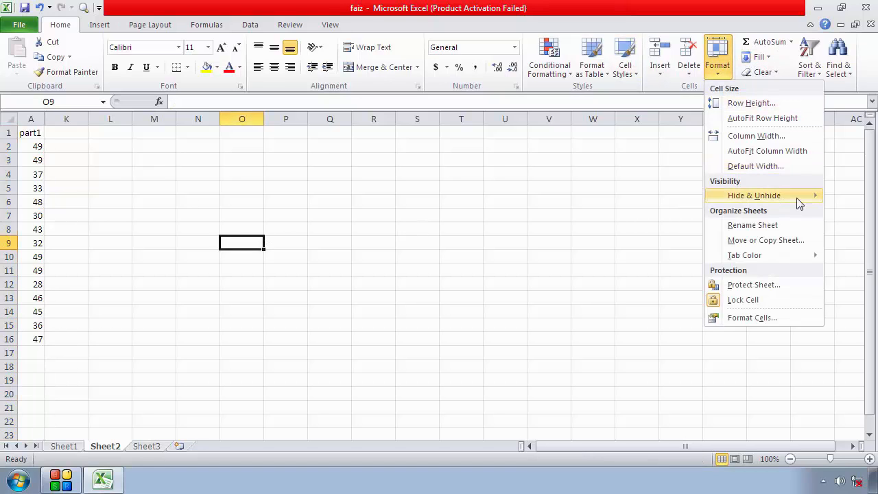
pyautogui.moveTo(748, 196)
pyautogui.click(680, 260)
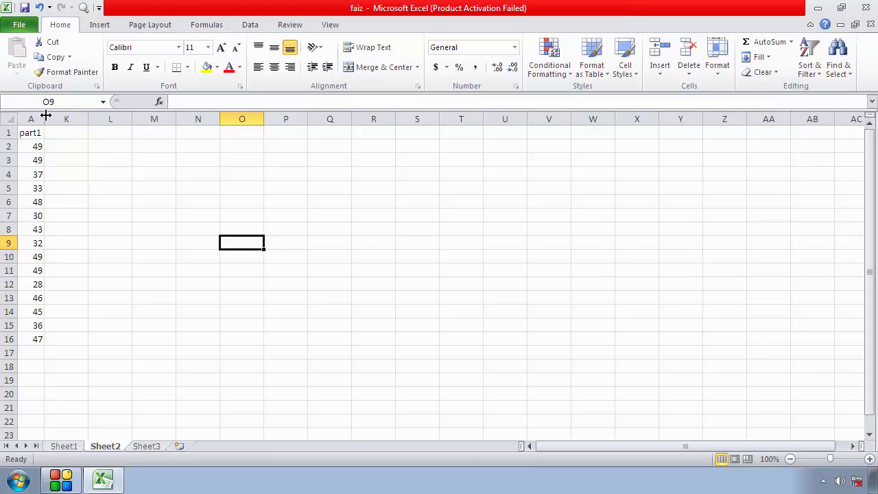
# Reveal hidden columns B to J by pulling their column boundaries open one after another beside column A
pyautogui.moveTo(48, 116); pyautogui.dragTo(119, 117)
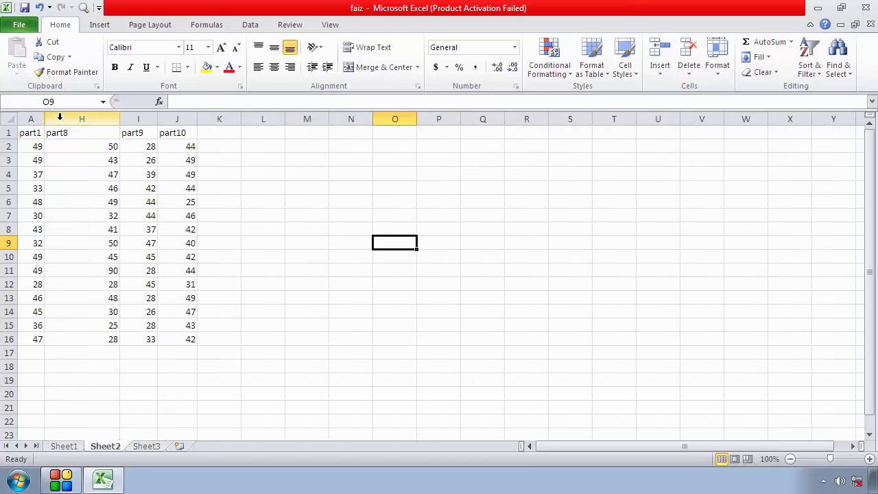
pyautogui.moveTo(44, 118); pyautogui.dragTo(139, 123)
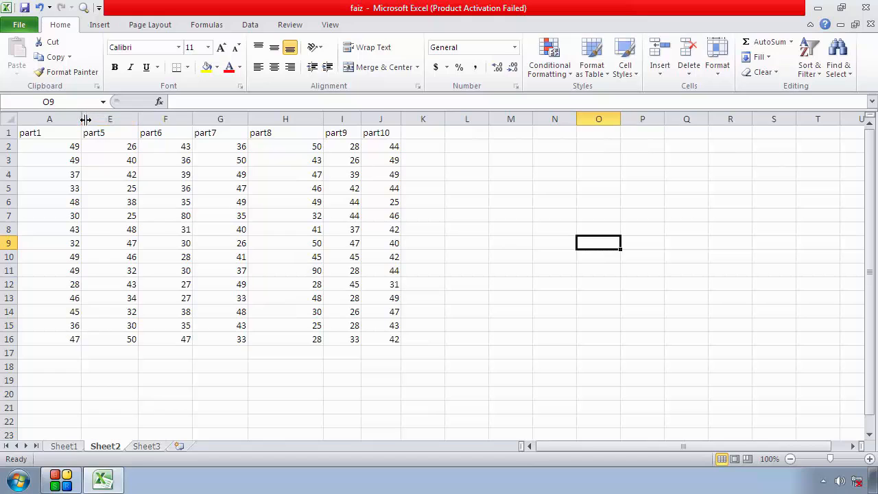
pyautogui.moveTo(84, 118); pyautogui.dragTo(139, 118)
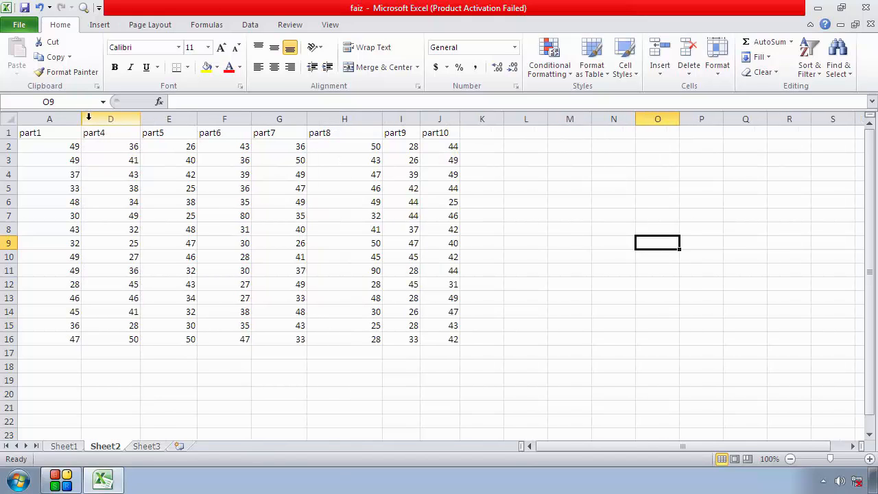
pyautogui.moveTo(85, 119); pyautogui.dragTo(158, 120)
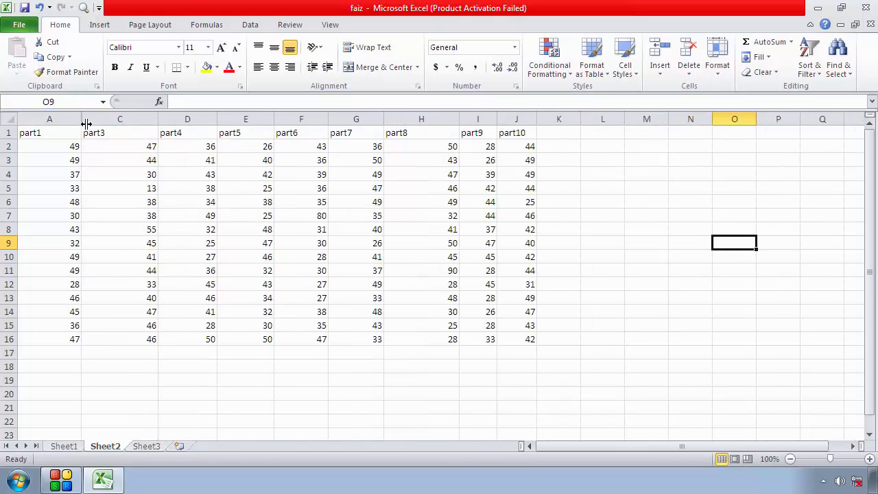
pyautogui.moveTo(87, 120); pyautogui.dragTo(141, 120)
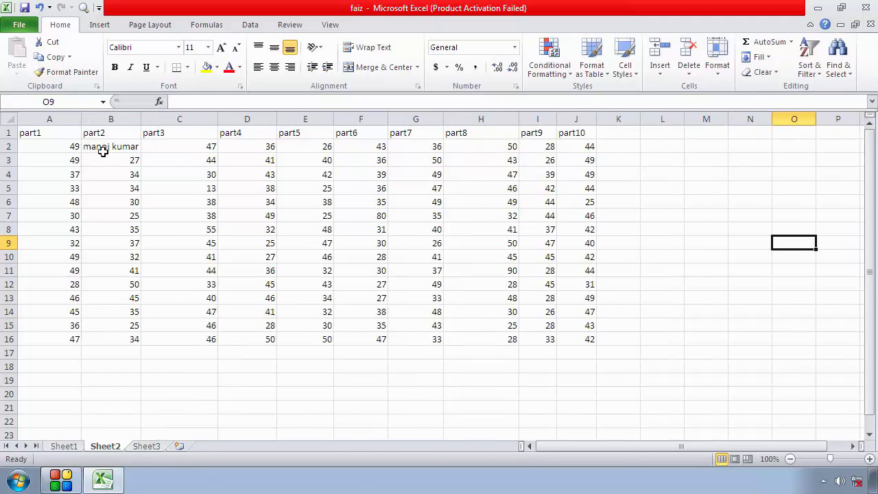
pyautogui.click(482, 255)
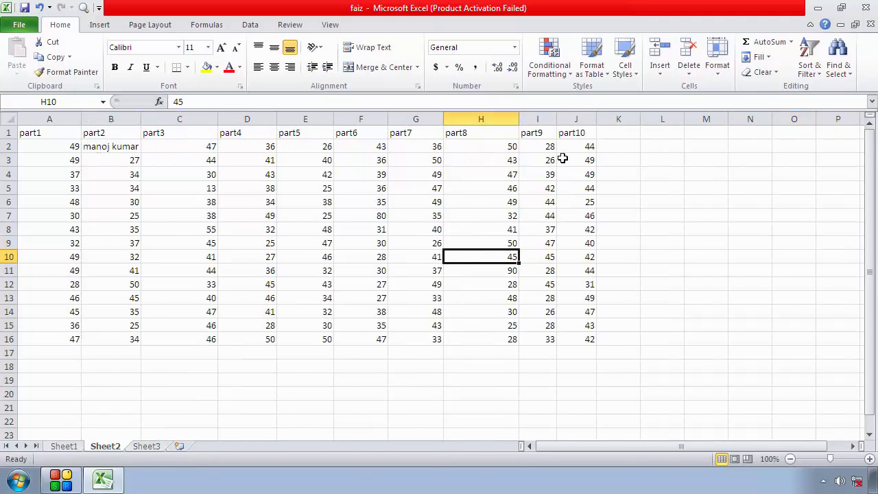
# Give columns A to J one uniform column width, matching the empty columns beside the table
pyautogui.click(578, 116)
pyautogui.moveTo(574, 117); pyautogui.dragTo(39, 212)
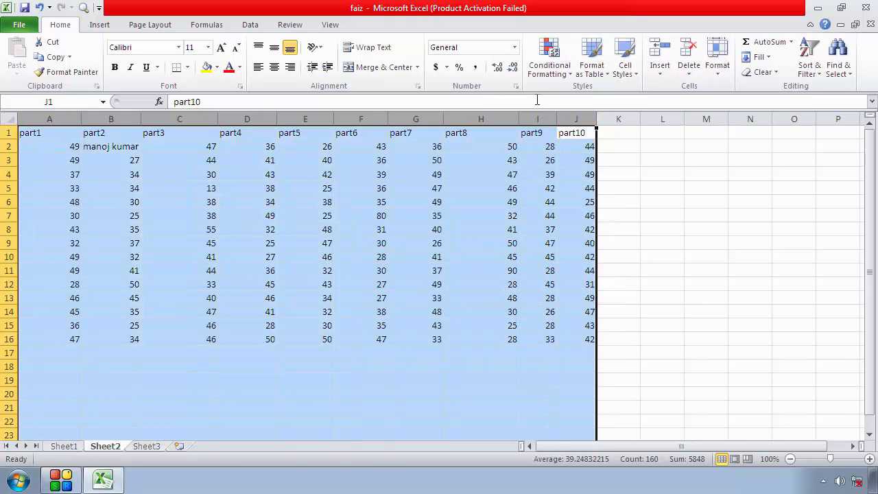
pyautogui.click(721, 75)
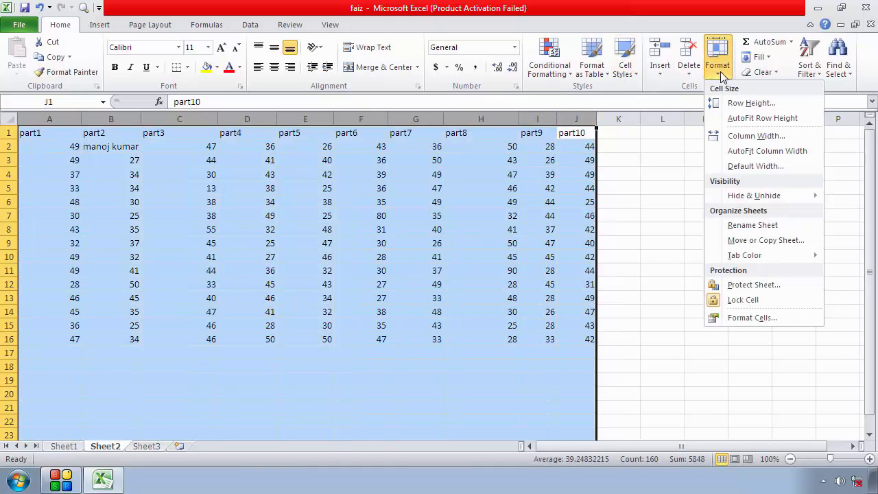
pyautogui.click(748, 135)
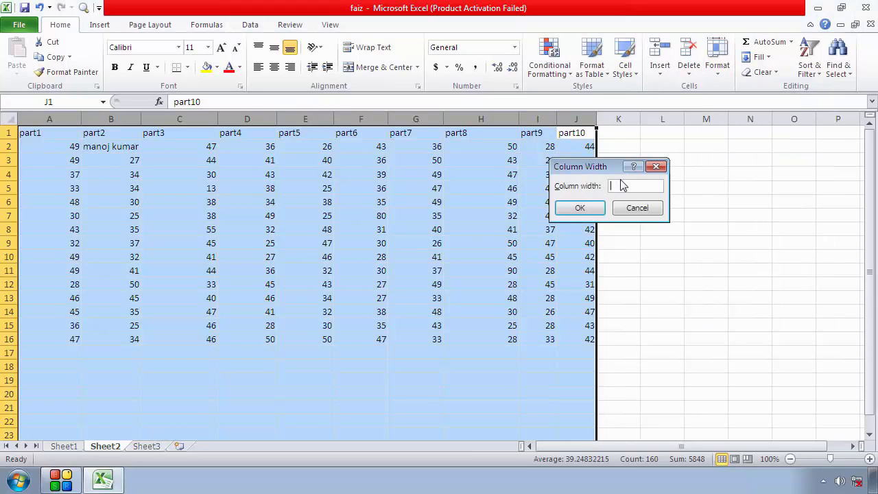
pyautogui.write('8.43')
pyautogui.click(580, 208)
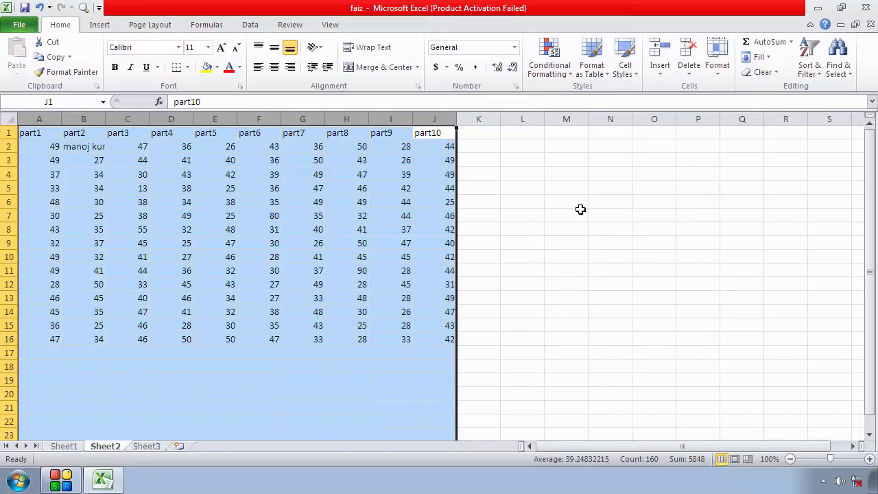
pyautogui.click(504, 257)
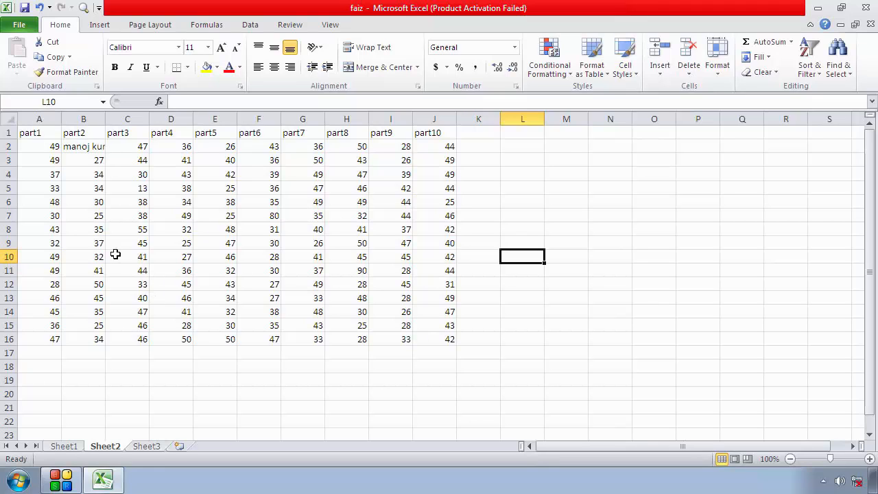
# Set the row height of rows 1 to 16 to 15
pyautogui.moveTo(6, 132); pyautogui.dragTo(19, 341)
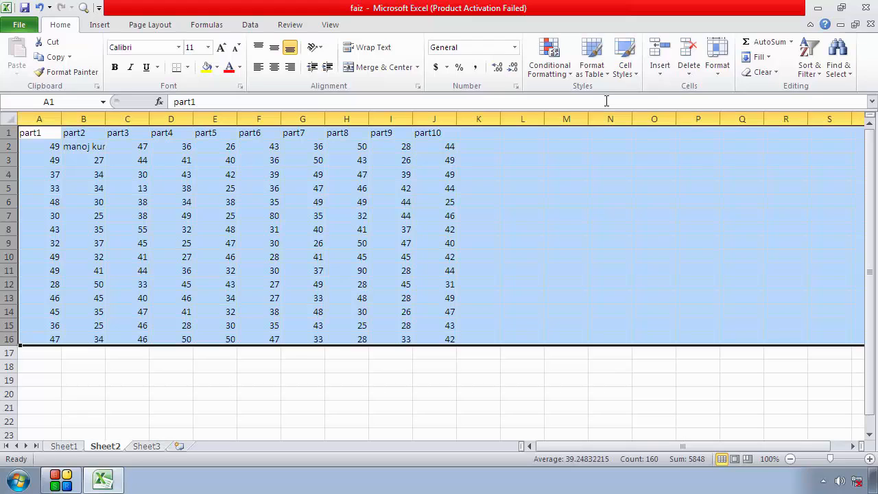
pyautogui.click(717, 65)
pyautogui.click(749, 104)
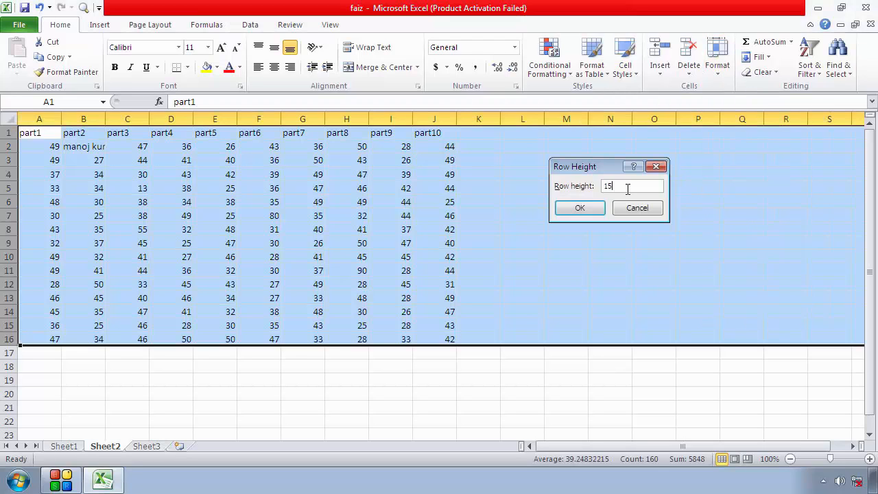
pyautogui.click(581, 207)
pyautogui.click(583, 295)
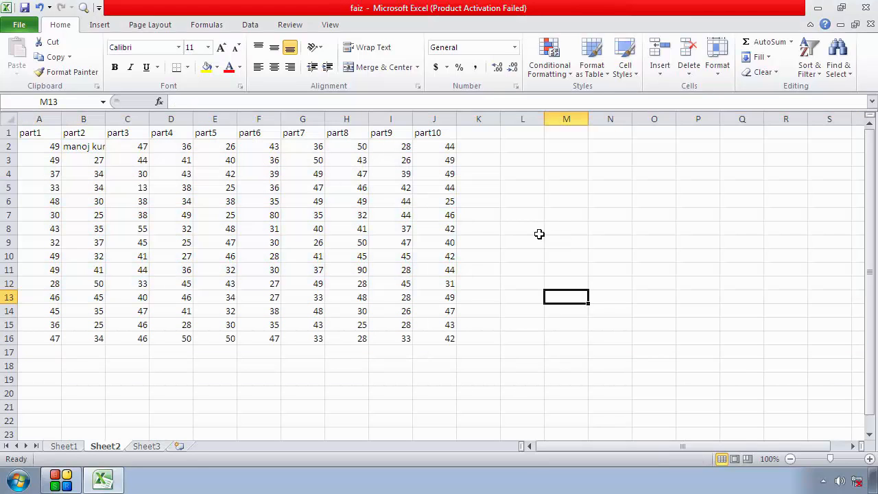
pyautogui.click(762, 58)
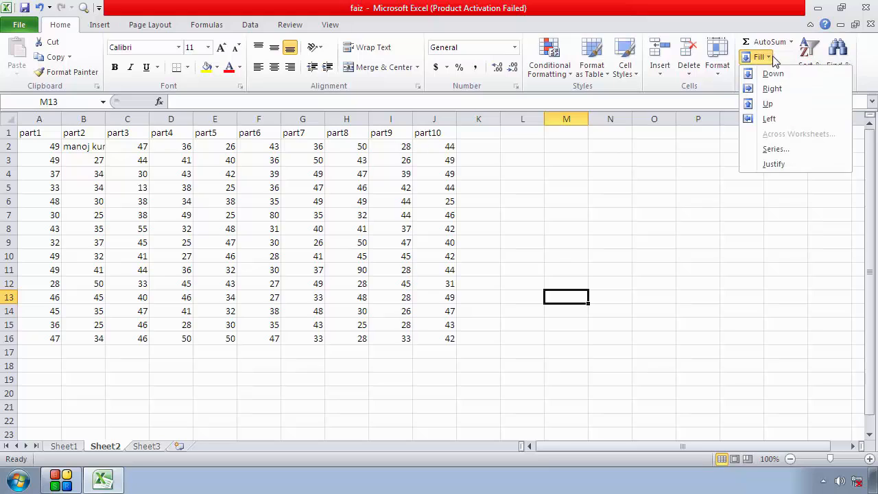
pyautogui.click(717, 69)
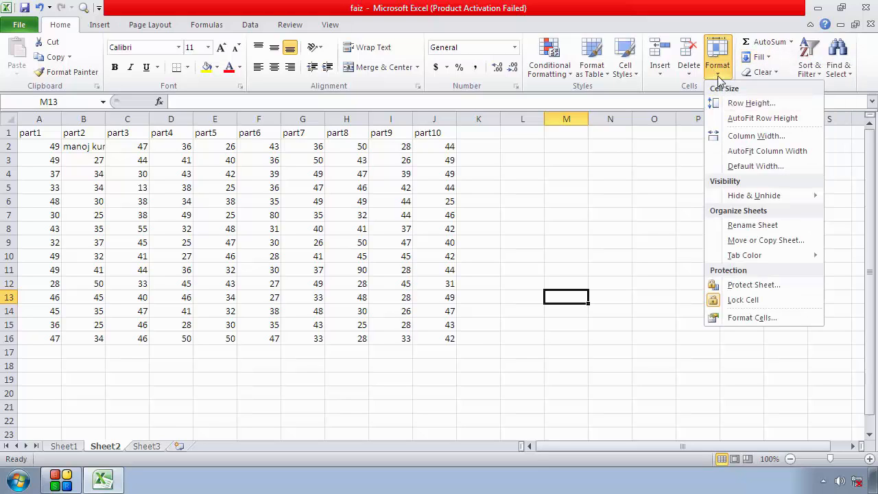
pyautogui.moveTo(757, 201)
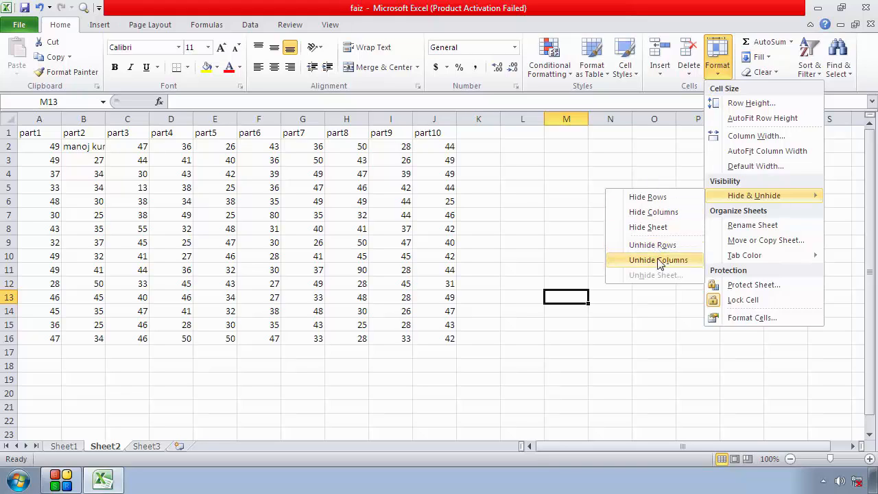
pyautogui.click(540, 248)
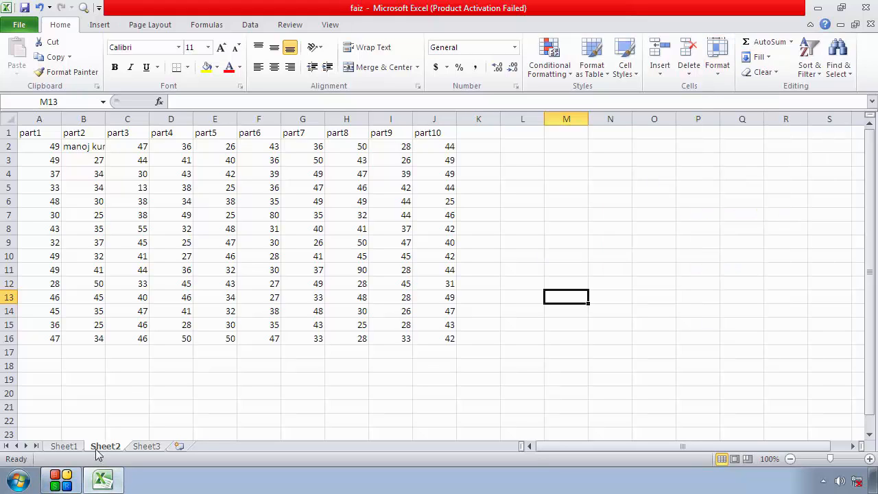
# Hide the Sheet2 worksheet containing the part1–part10 table
pyautogui.click(711, 80)
pyautogui.moveTo(740, 196)
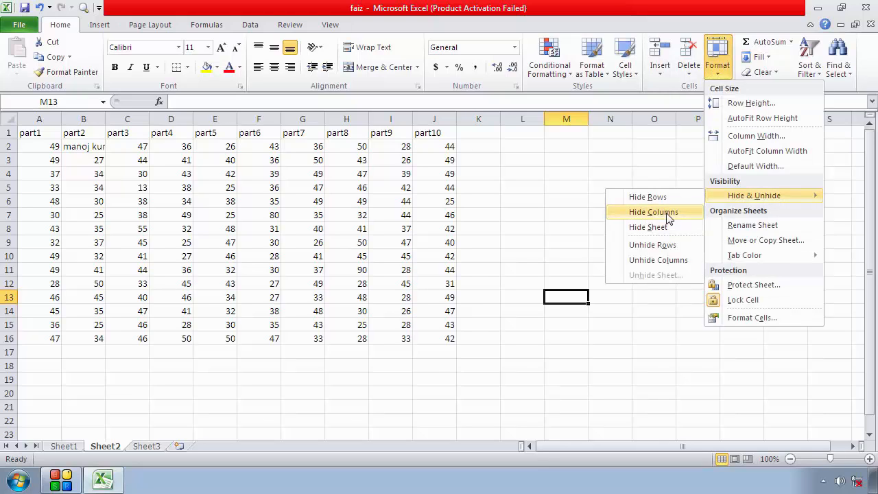
pyautogui.click(671, 234)
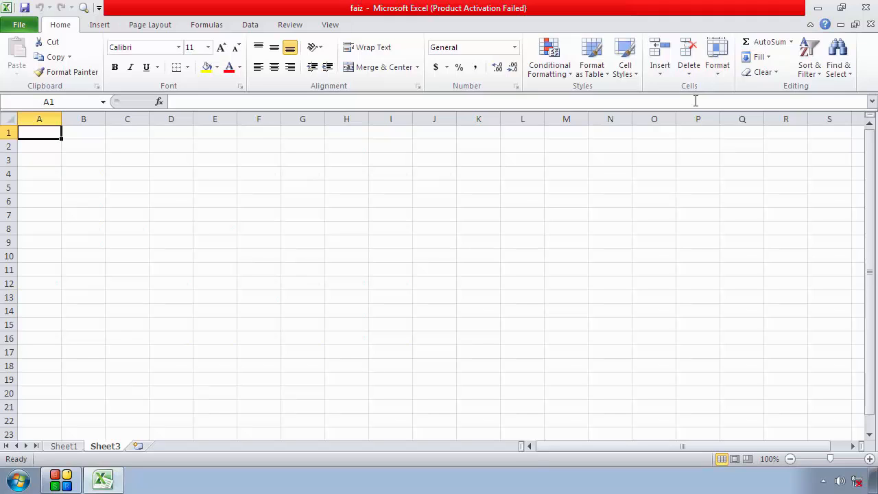
# Unhide the Sheet2 worksheet
pyautogui.click(717, 59)
pyautogui.moveTo(761, 203)
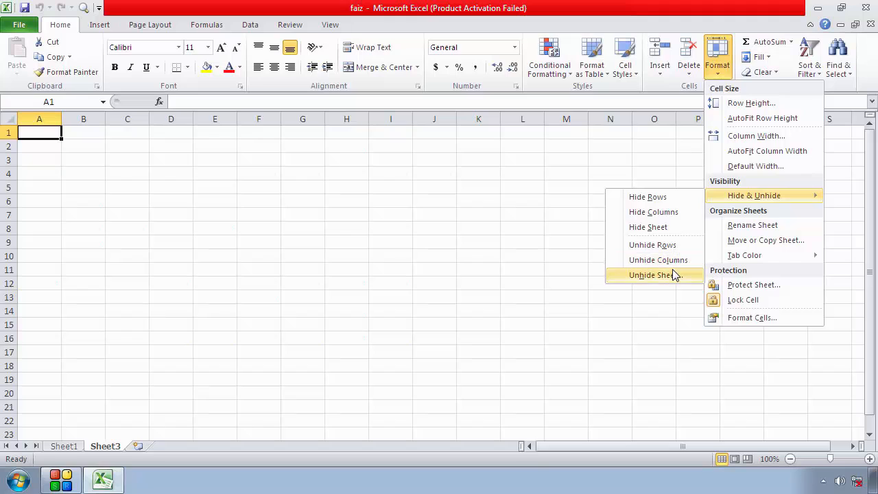
pyautogui.click(651, 275)
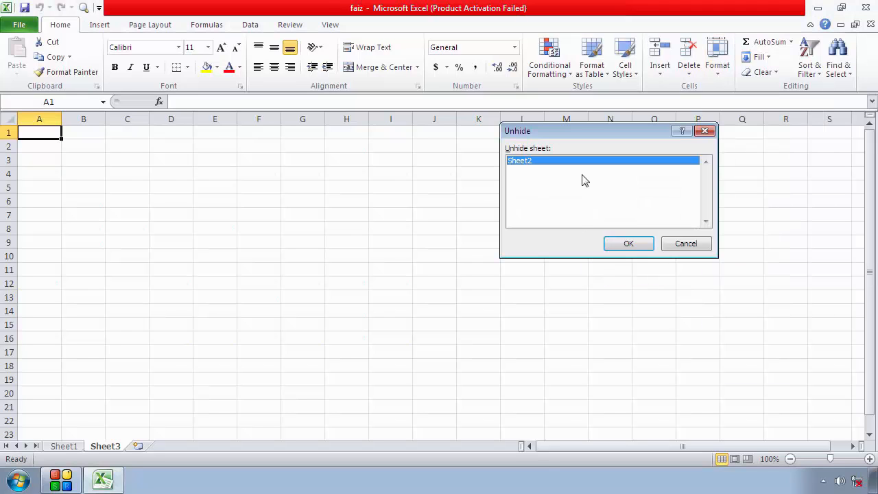
pyautogui.click(628, 243)
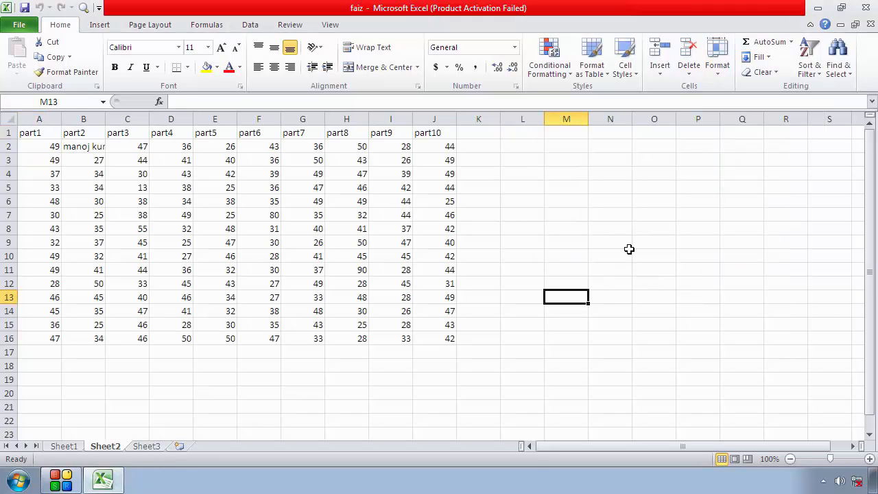
pyautogui.click(546, 270)
pyautogui.click(434, 283)
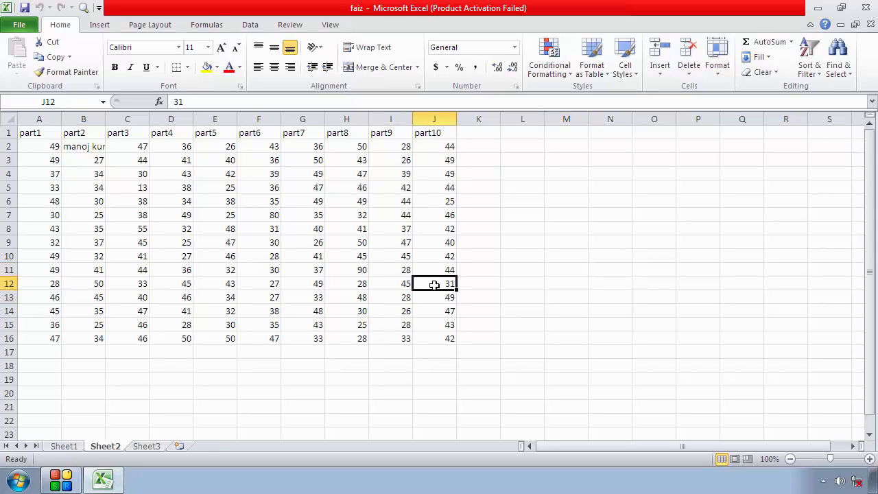
pyautogui.click(435, 321)
pyautogui.click(492, 306)
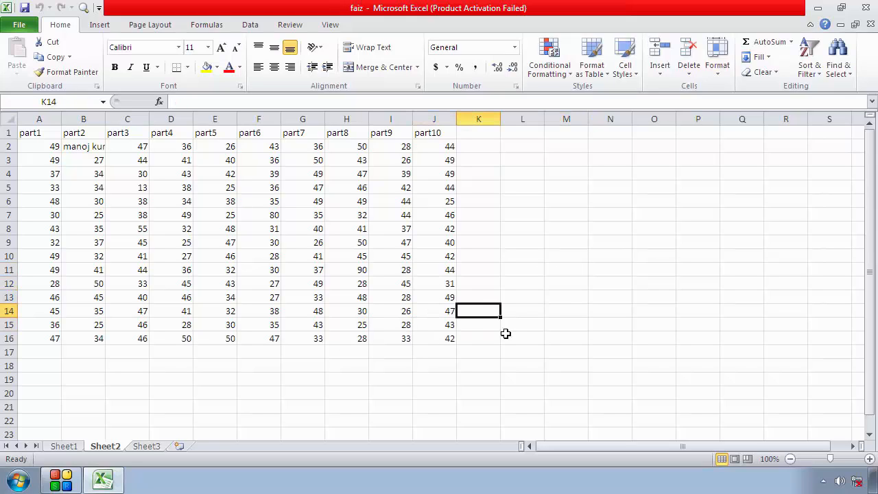
pyautogui.click(716, 68)
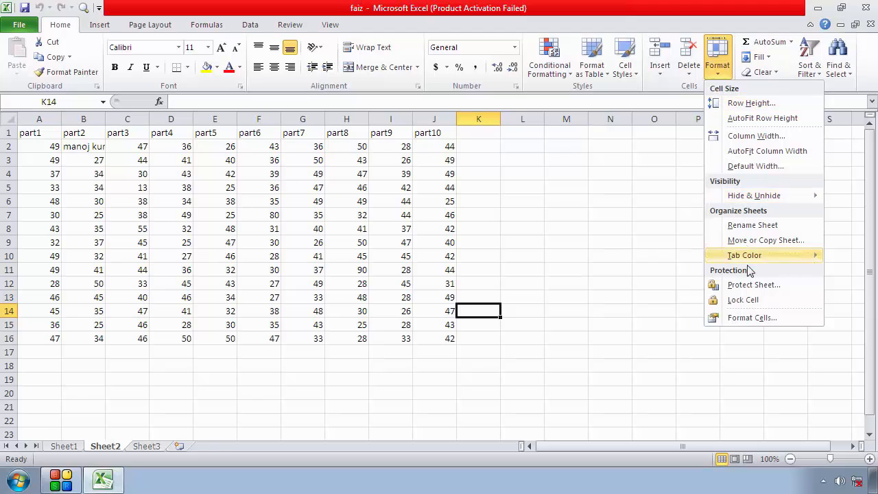
pyautogui.click(660, 261)
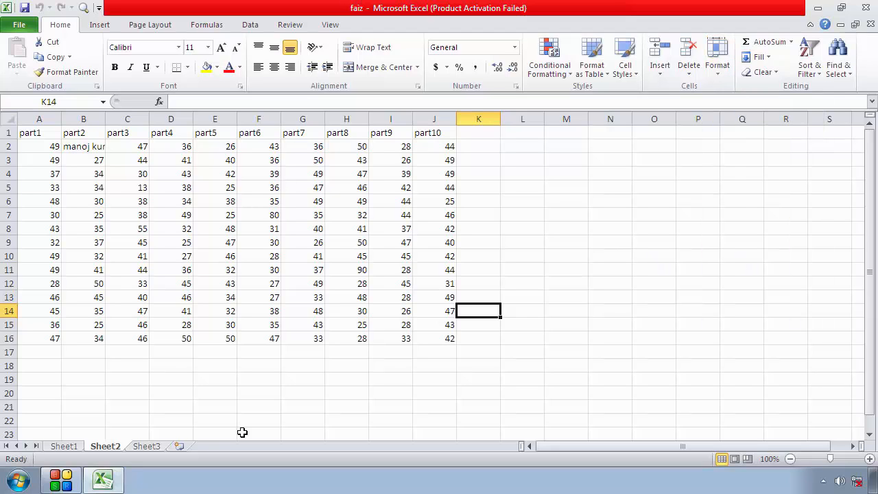
# Rename the worksheet Sheet1 as monday
pyautogui.click(69, 447)
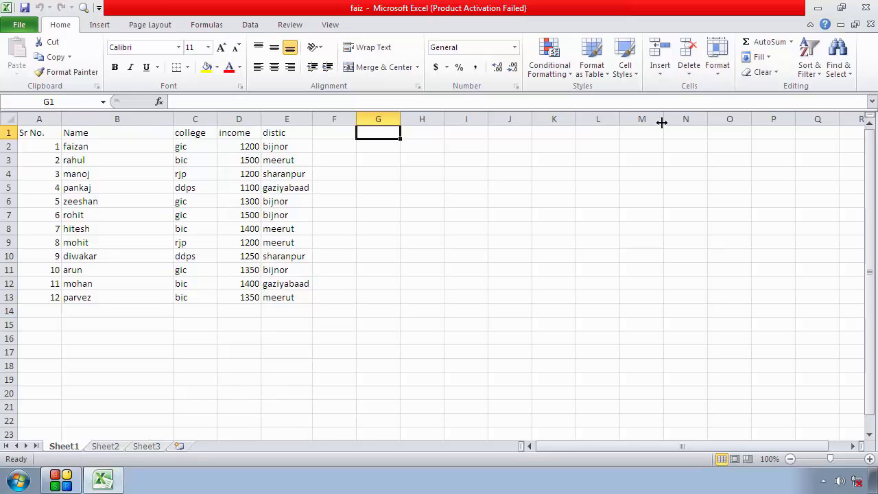
pyautogui.click(715, 75)
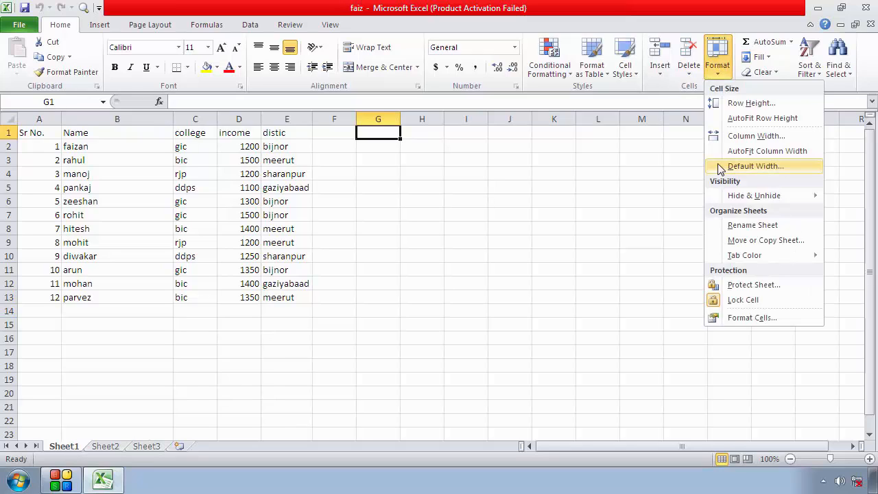
pyautogui.click(740, 226)
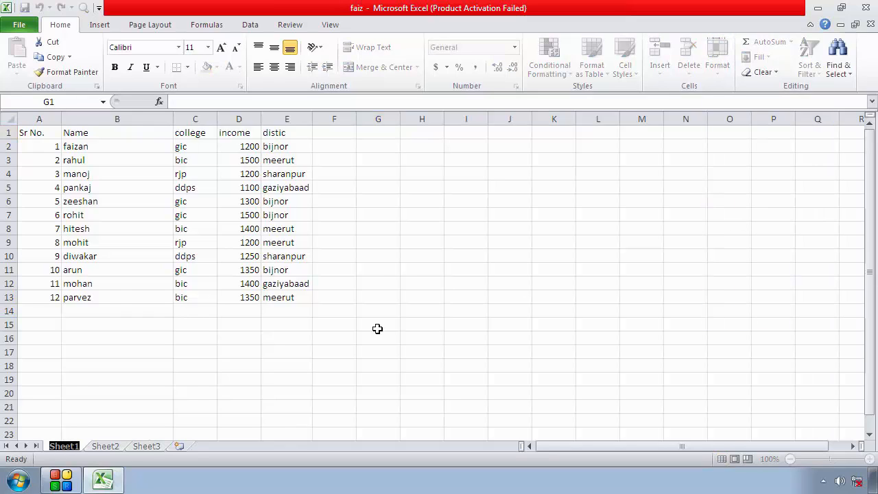
pyautogui.write('mond')
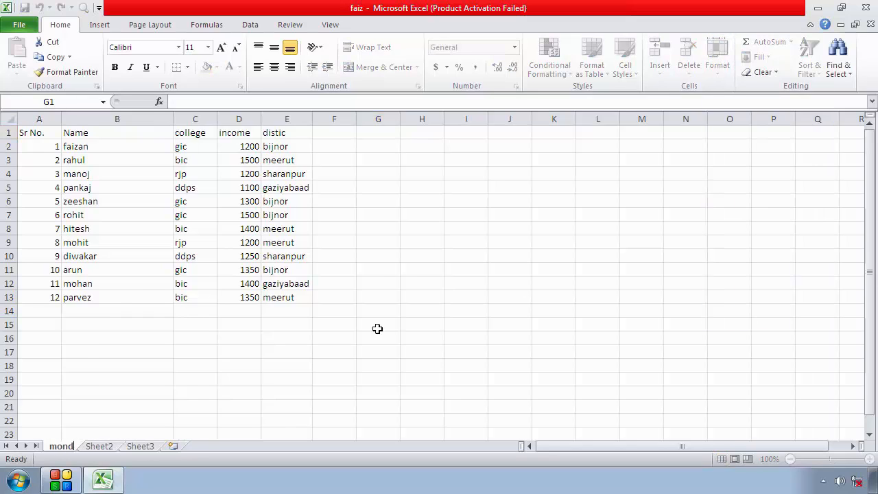
pyautogui.write('ay')
pyautogui.click(377, 329)
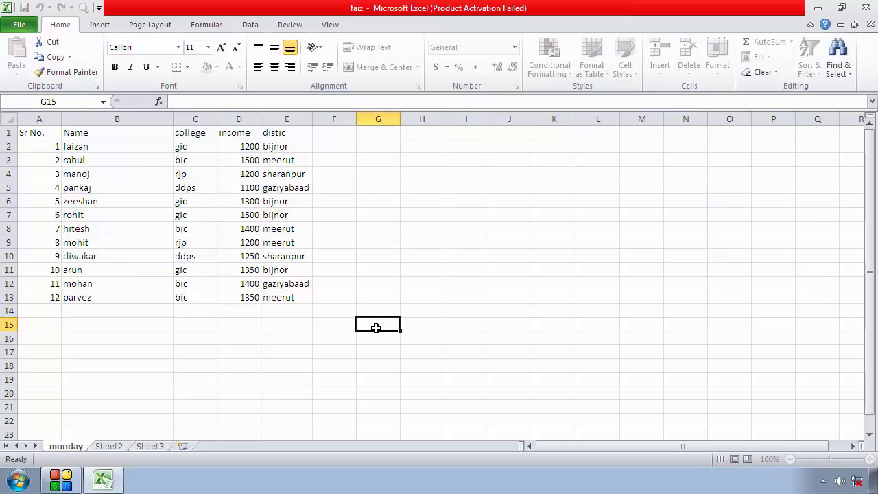
# Rename the worksheet Sheet2 as tuesday
pyautogui.click(108, 447)
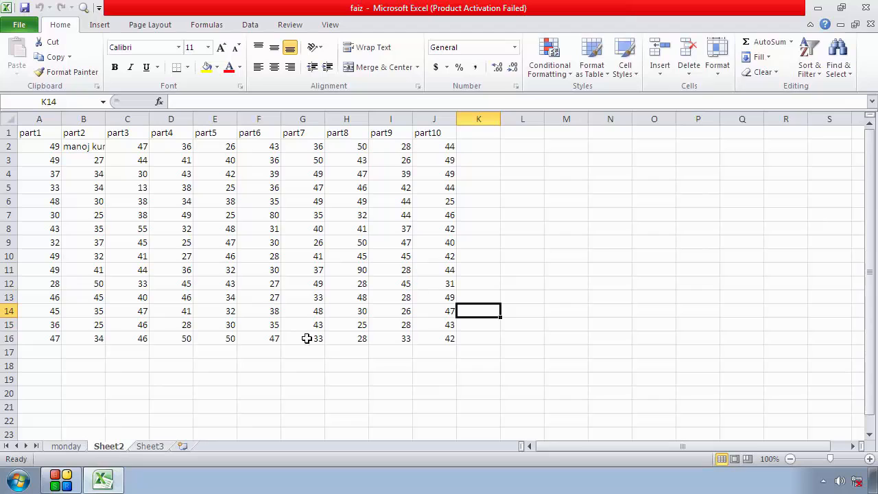
pyautogui.click(717, 68)
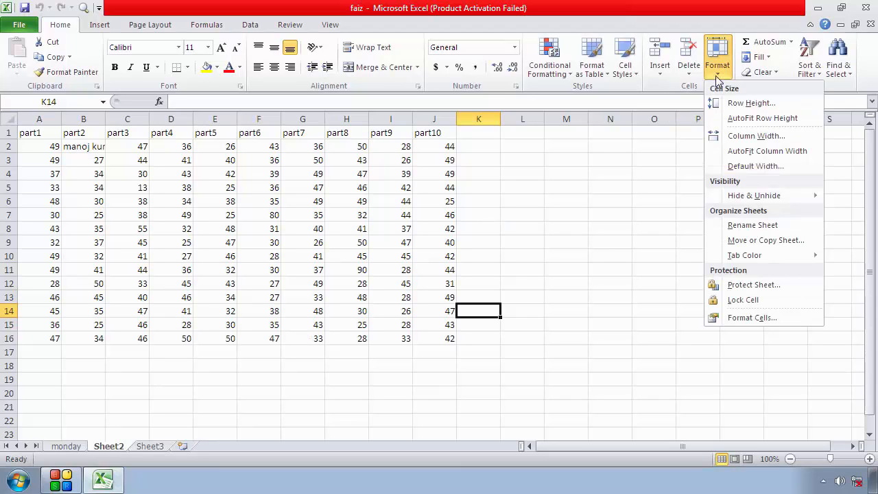
pyautogui.click(751, 226)
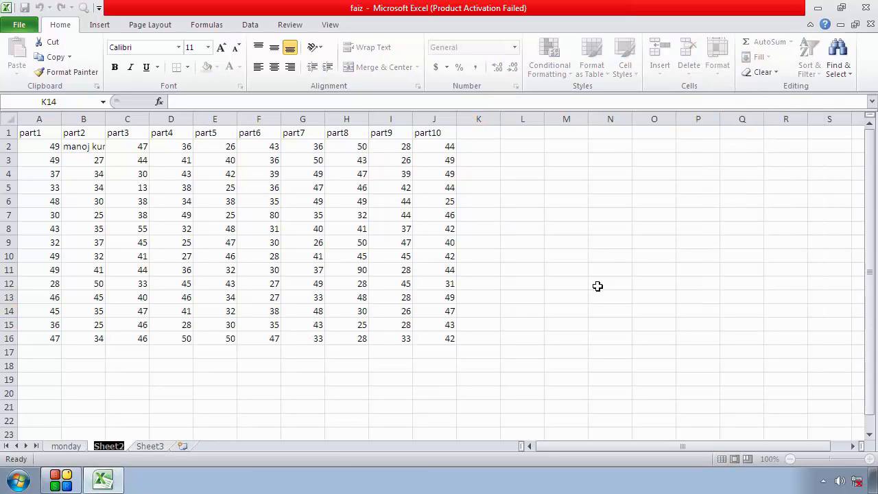
pyautogui.write('tu')
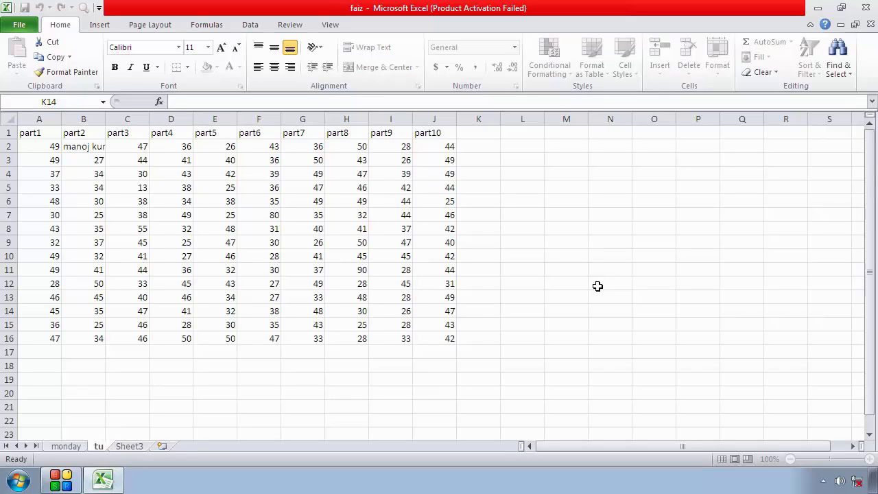
pyautogui.write('esday')
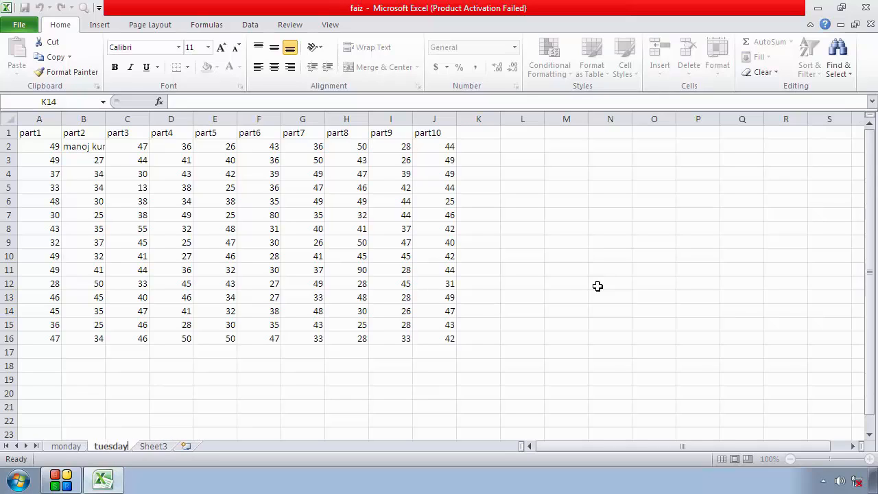
pyautogui.click(531, 318)
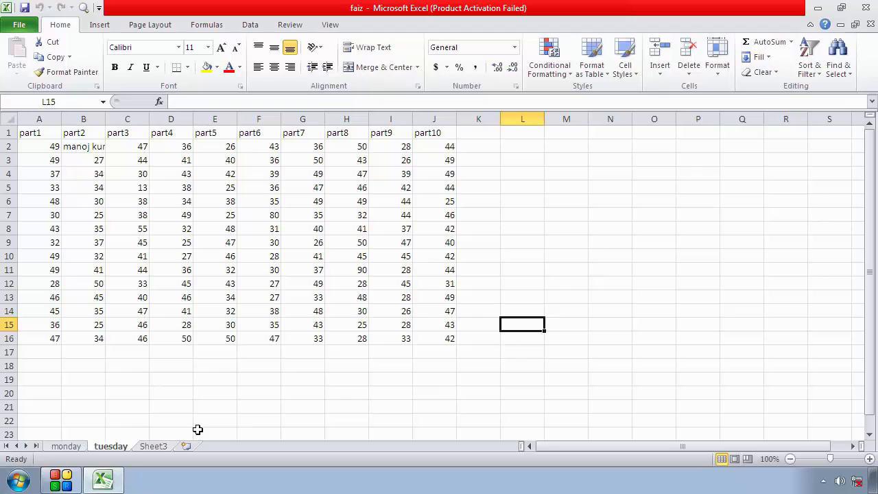
pyautogui.click(154, 447)
pyautogui.rightClick(157, 448)
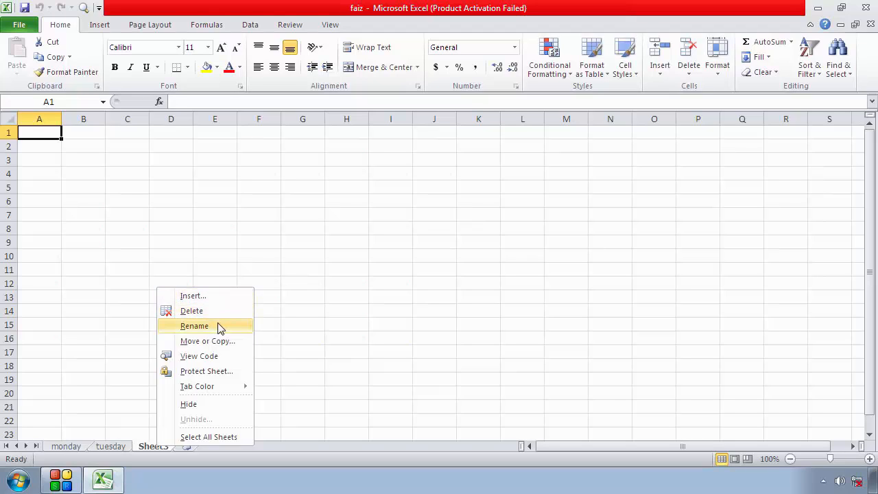
pyautogui.moveTo(224, 393)
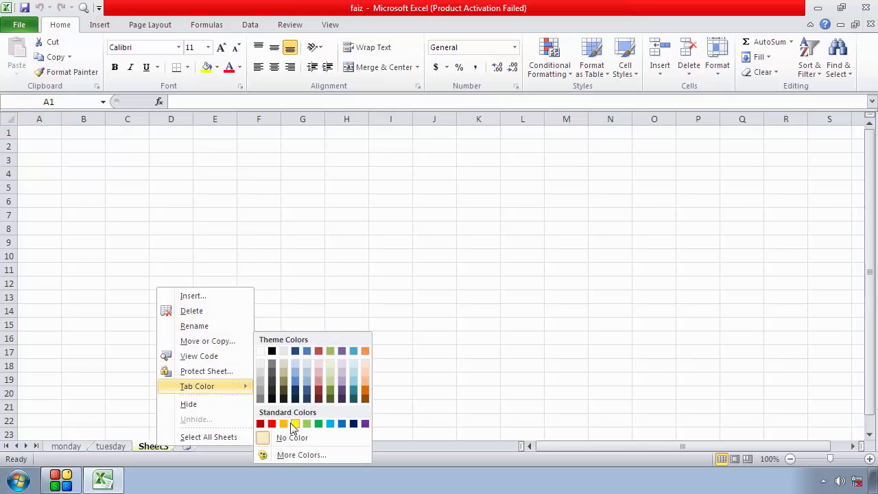
pyautogui.click(125, 411)
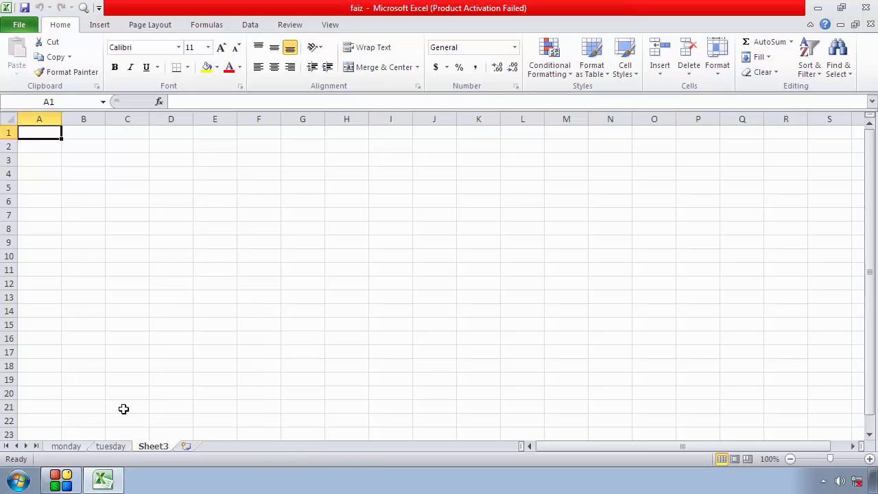
pyautogui.click(74, 447)
pyautogui.click(103, 447)
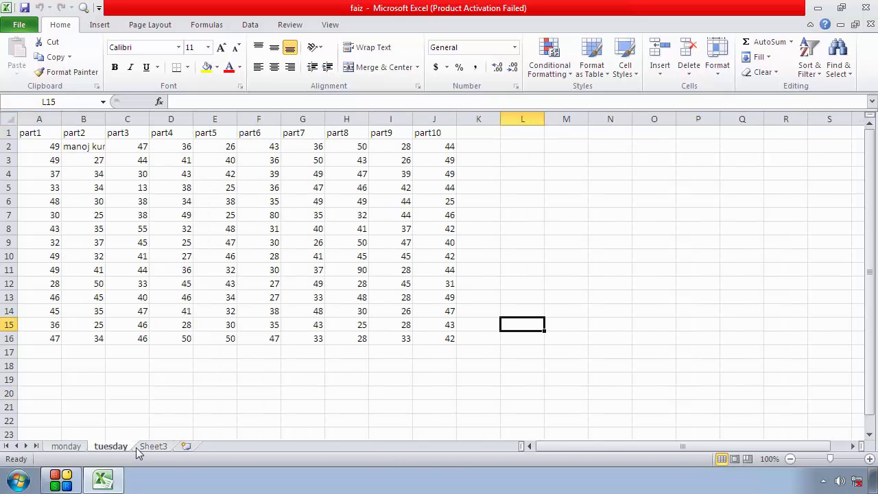
pyautogui.click(144, 448)
pyautogui.click(113, 447)
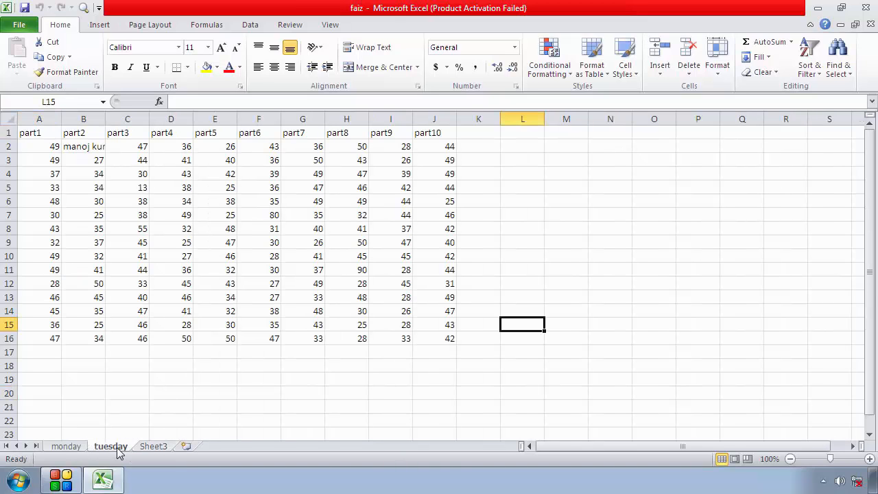
# Color the monday sheet's tab with the standard red
pyautogui.click(74, 447)
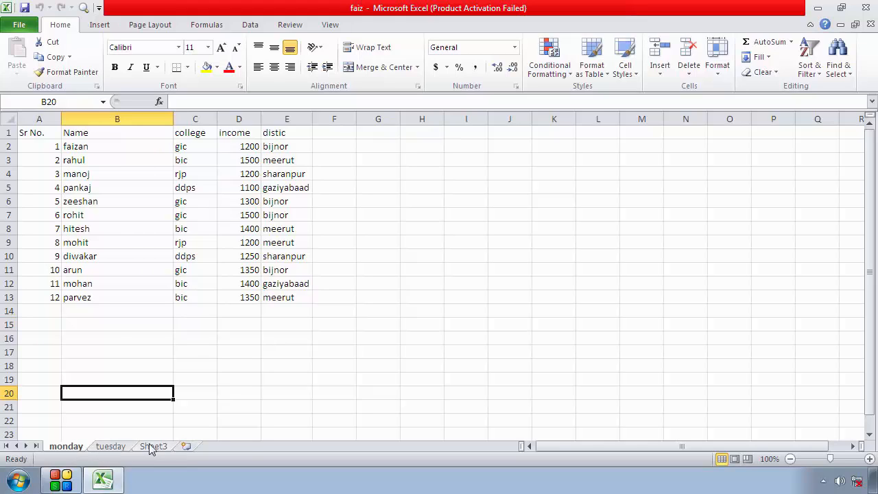
pyautogui.rightClick(75, 449)
pyautogui.moveTo(135, 388)
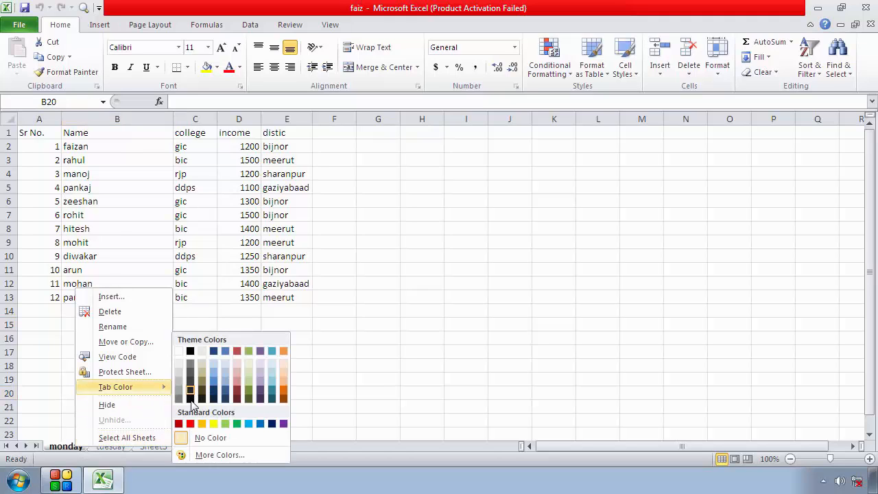
pyautogui.click(191, 423)
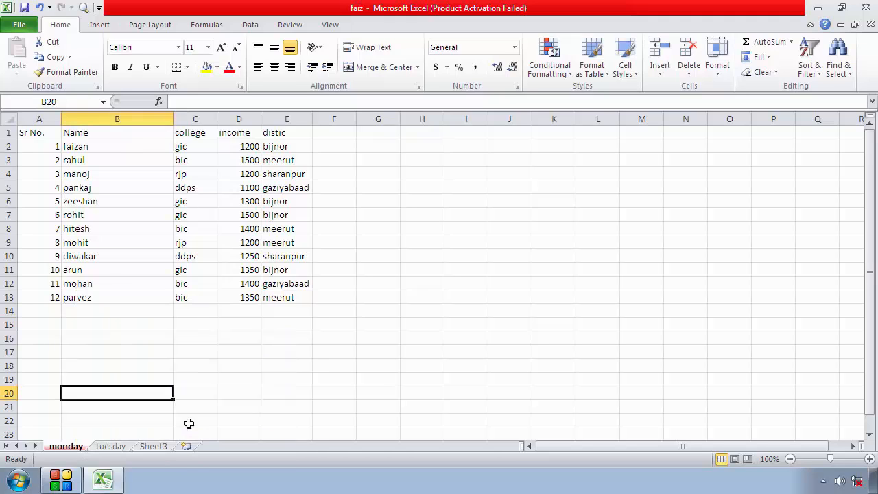
# Color the tuesday sheet's tab with the standard green
pyautogui.click(118, 448)
pyautogui.rightClick(120, 447)
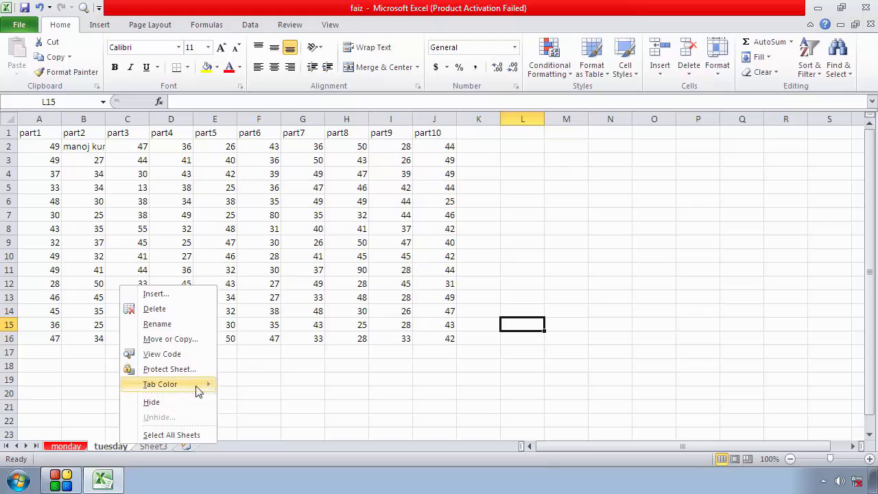
pyautogui.moveTo(207, 388)
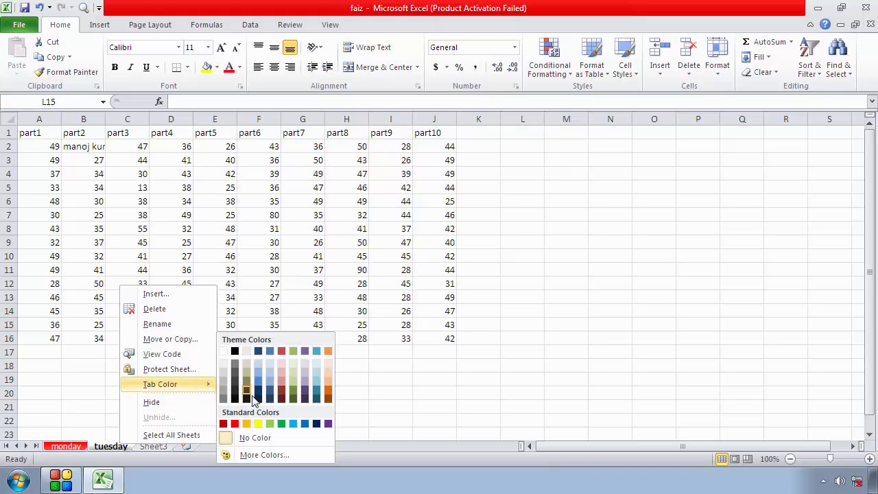
pyautogui.click(281, 424)
# Color the Sheet3 tab with the standard orange
pyautogui.click(155, 446)
pyautogui.rightClick(155, 447)
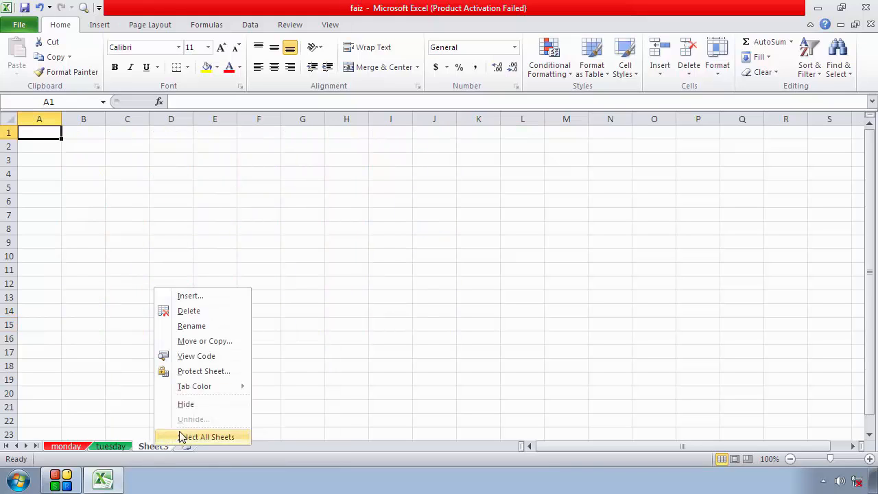
pyautogui.moveTo(219, 388)
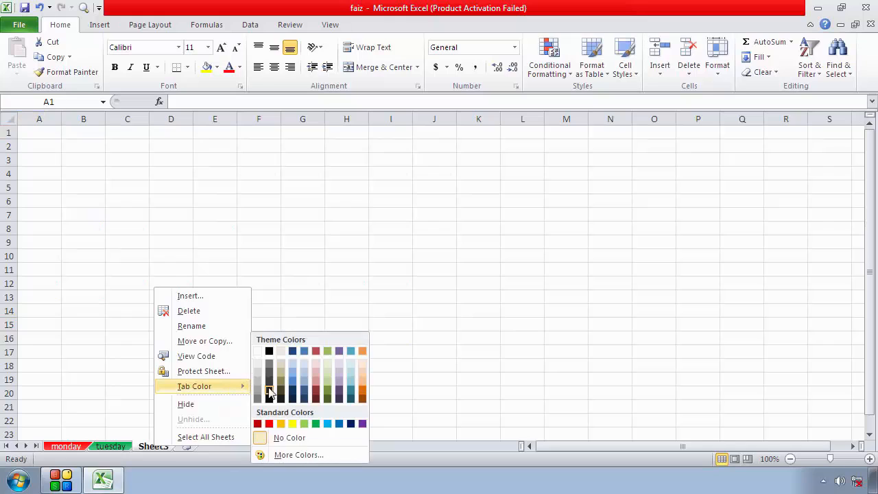
pyautogui.click(281, 424)
pyautogui.click(81, 450)
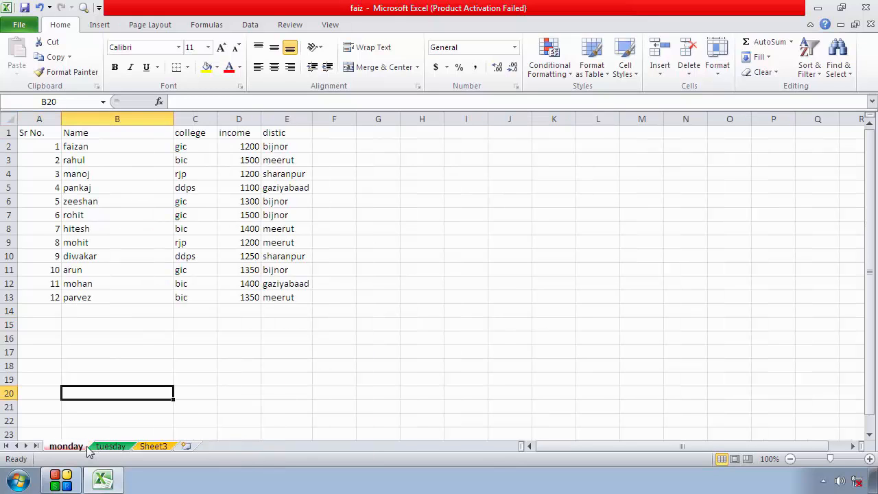
pyautogui.click(109, 447)
pyautogui.click(234, 409)
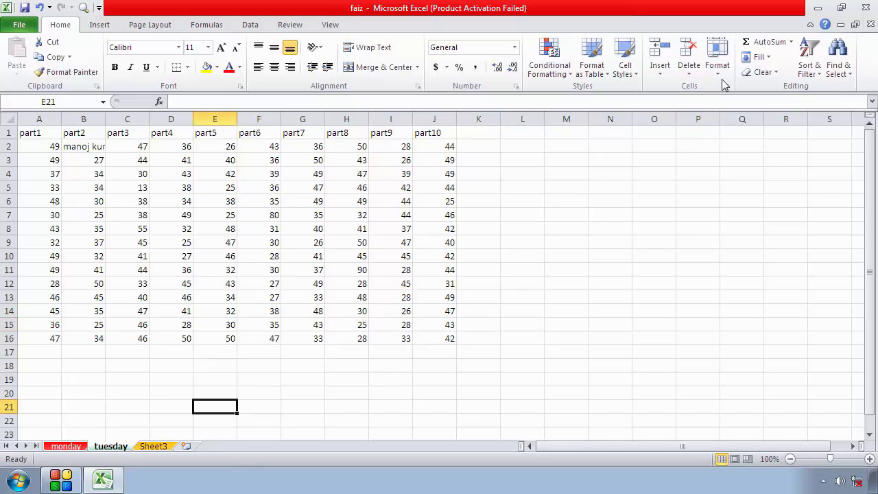
pyautogui.click(717, 55)
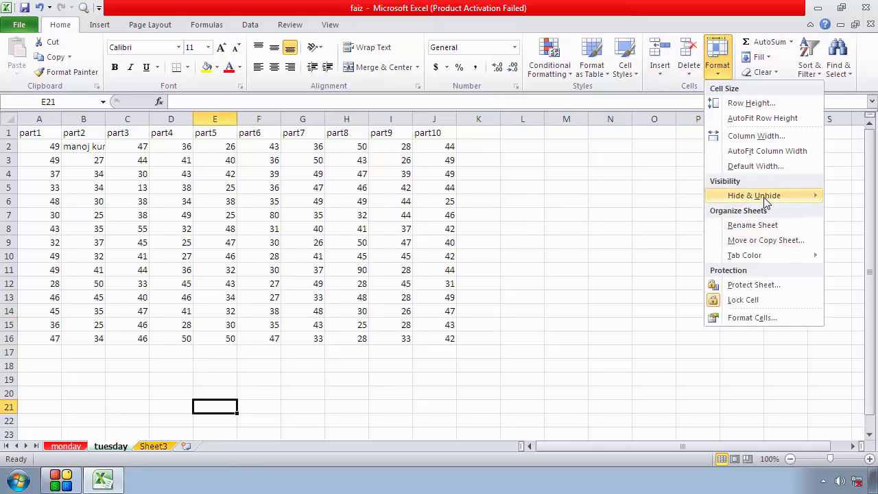
pyautogui.moveTo(780, 251)
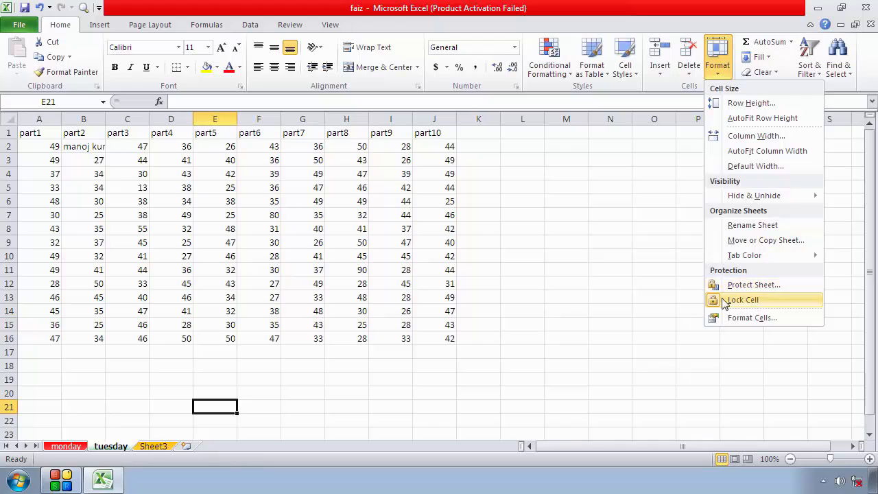
pyautogui.click(626, 247)
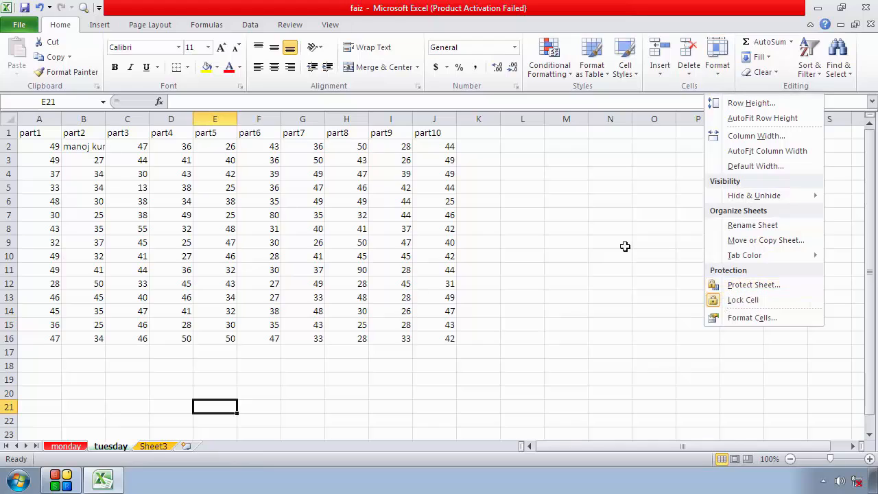
# Close the faiz workbook and save its changes
pyautogui.click(865, 11)
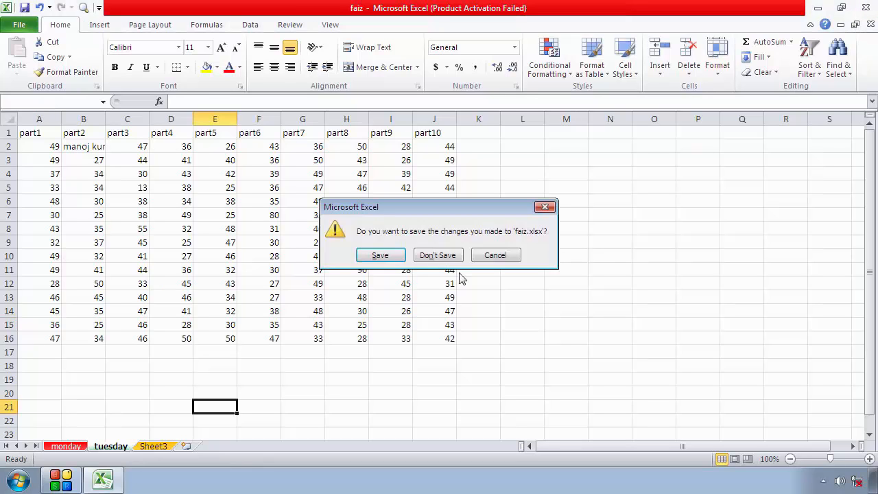
pyautogui.click(379, 256)
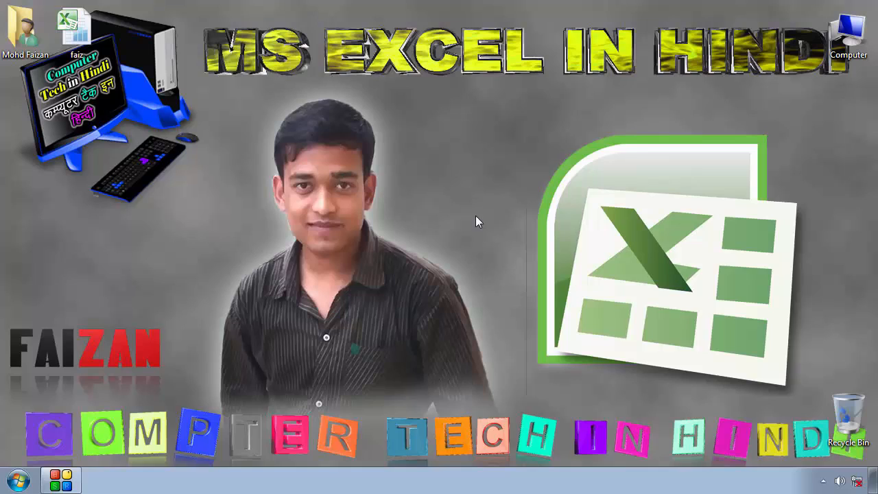